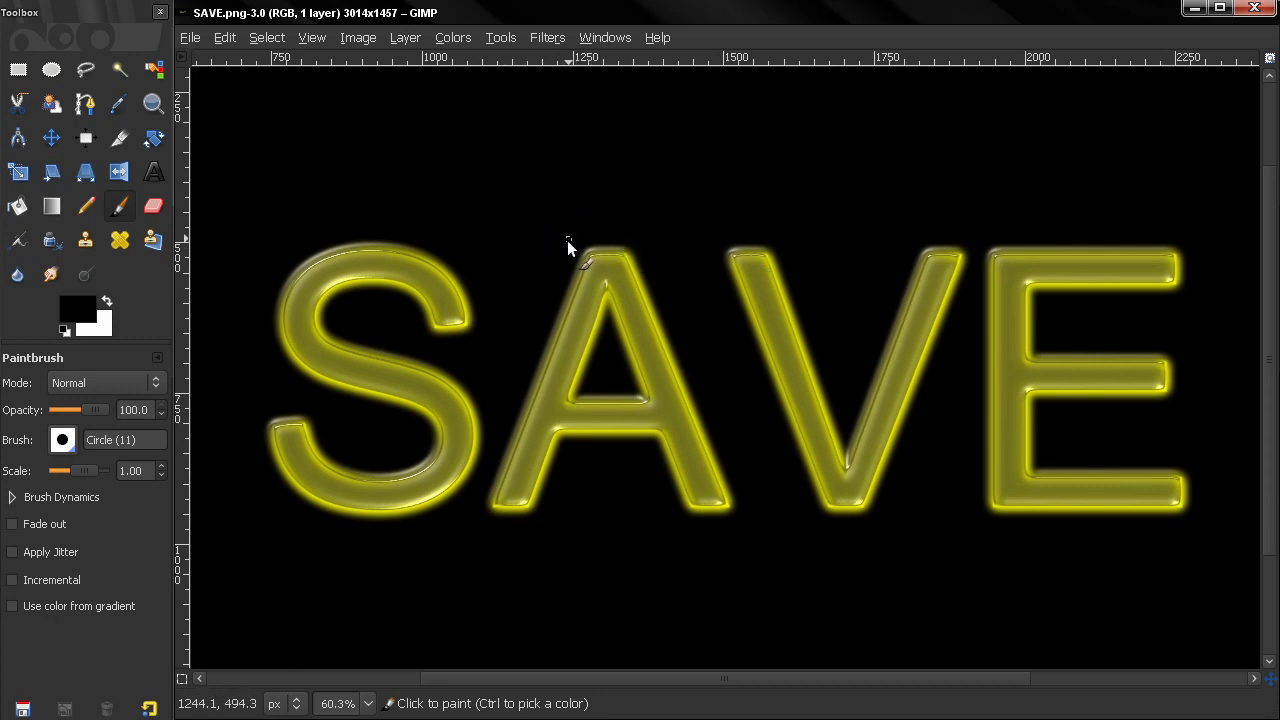
Pan around the glowing lettering, undo and redo the last glow change, and browse the File menu.
{"action": "left_click_drag", "start_coordinate": [559, 237], "coordinate": [560, 246]}
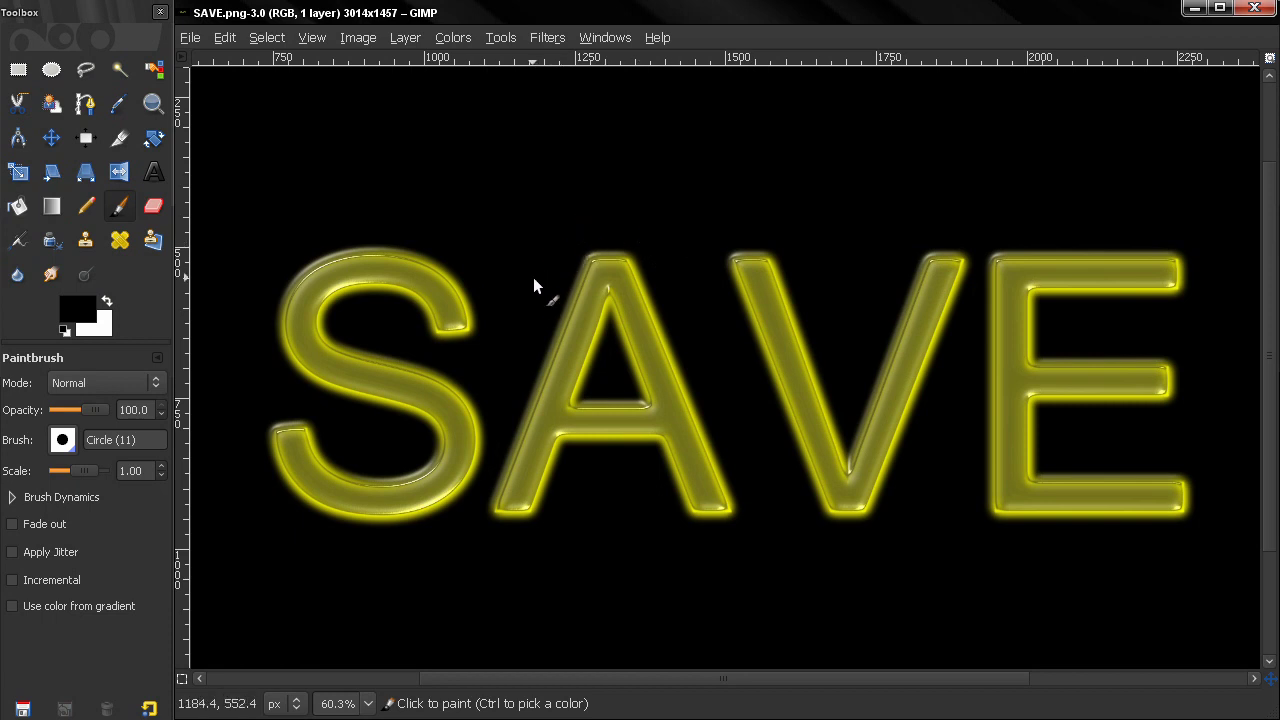
{"action": "left_click_drag", "start_coordinate": [534, 286], "coordinate": [516, 268]}
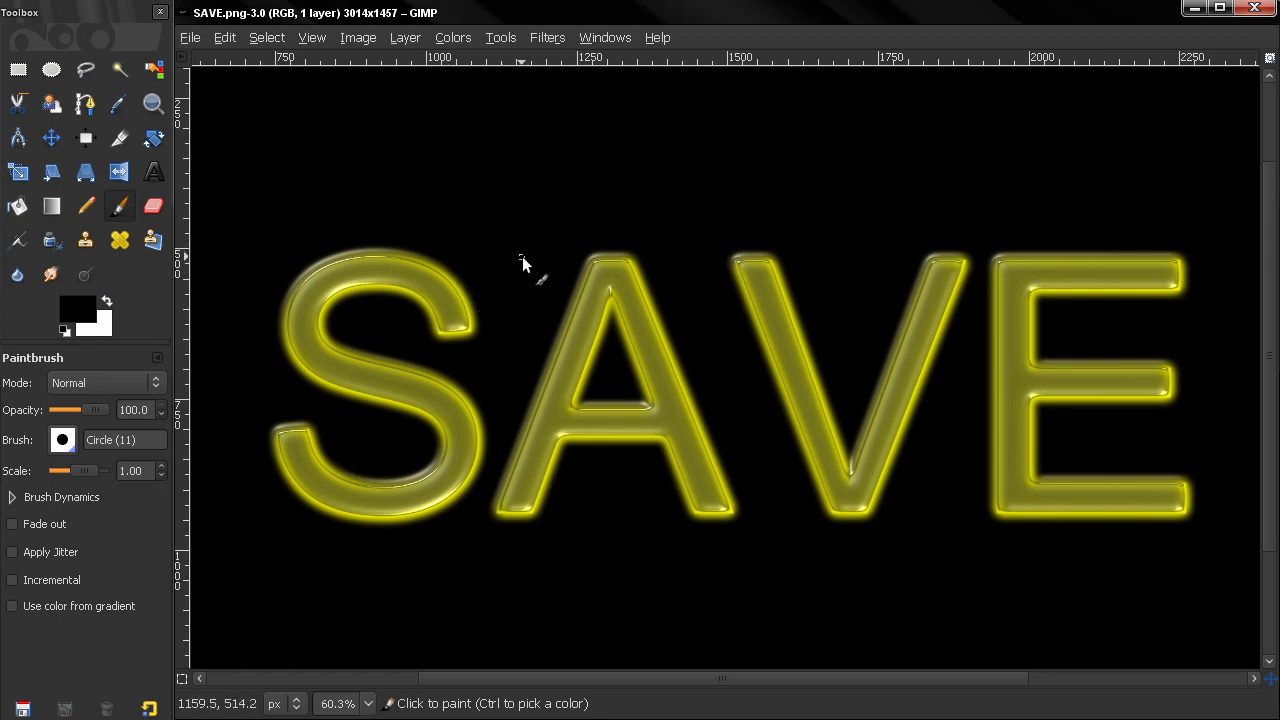
{"action": "key", "text": "ctrl+z"}
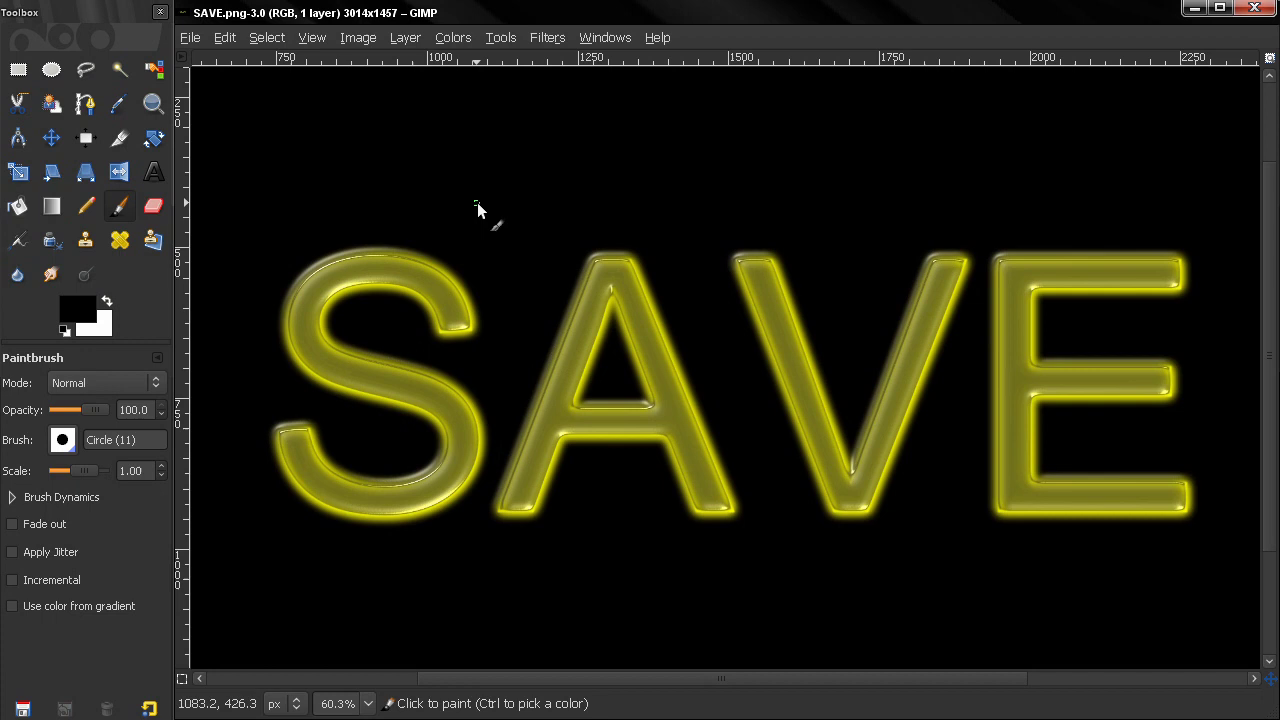
{"action": "key", "text": "ctrl+z"}
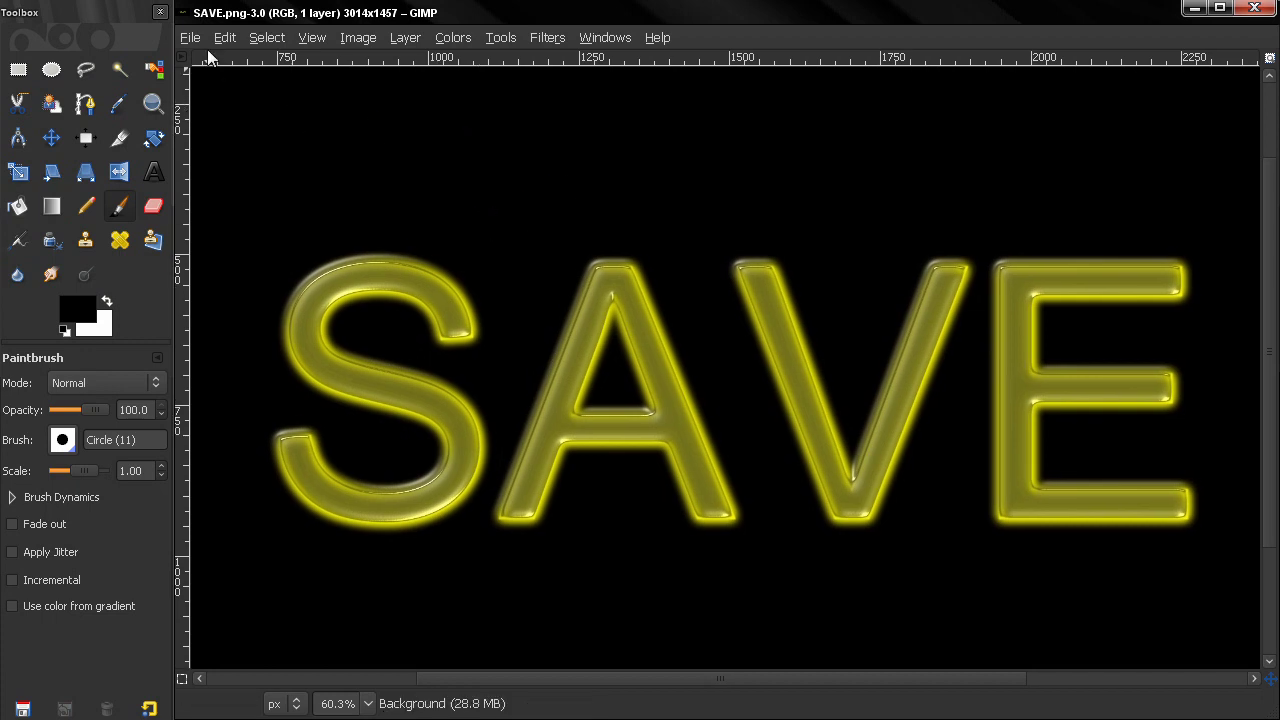
{"action": "left_click", "coordinate": [190, 37]}
{"action": "mouse_move", "coordinate": [657, 37]}
{"action": "left_click", "coordinate": [681, 7]}
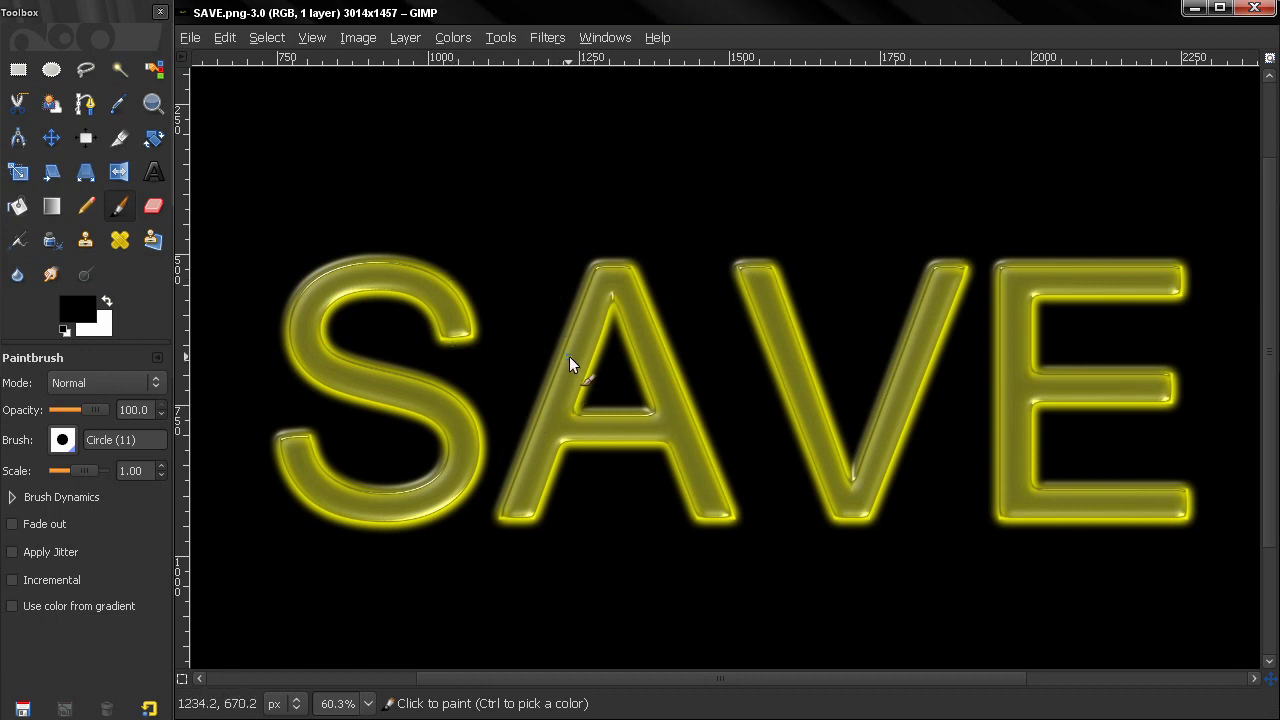
{"action": "key", "text": "space"}
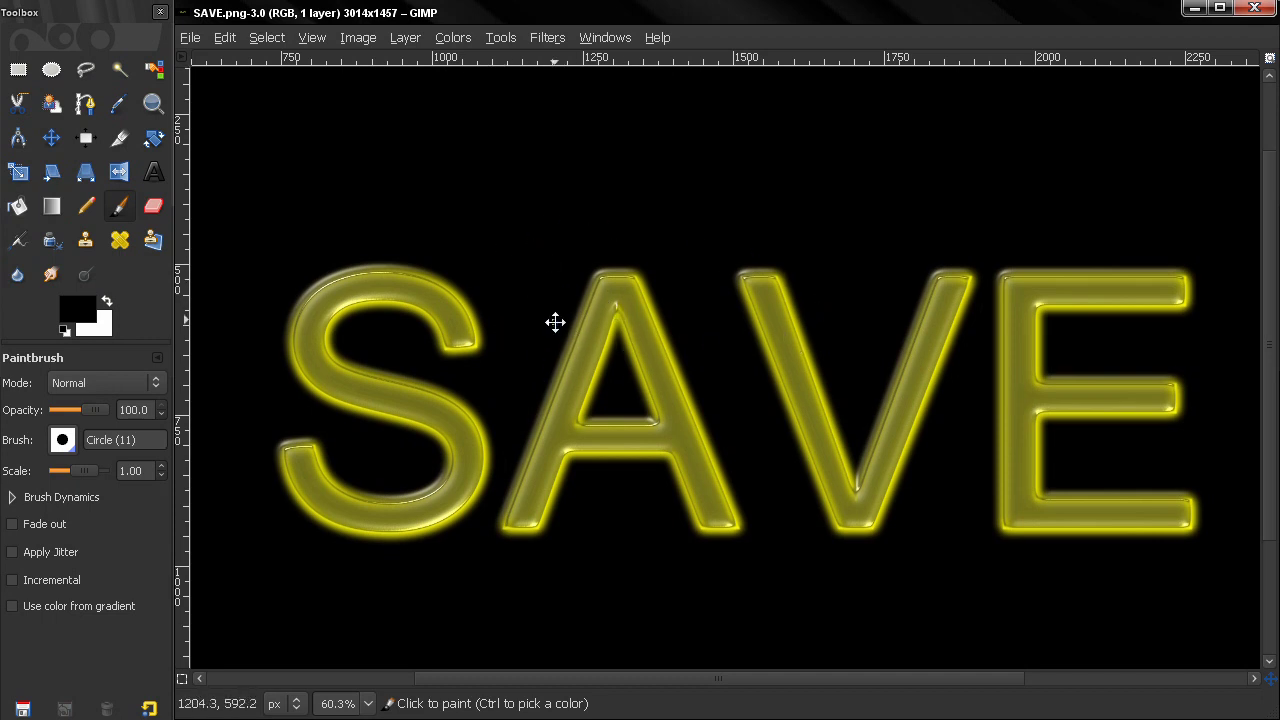
{"action": "left_click_drag", "start_coordinate": [555, 322], "coordinate": [543, 309]}
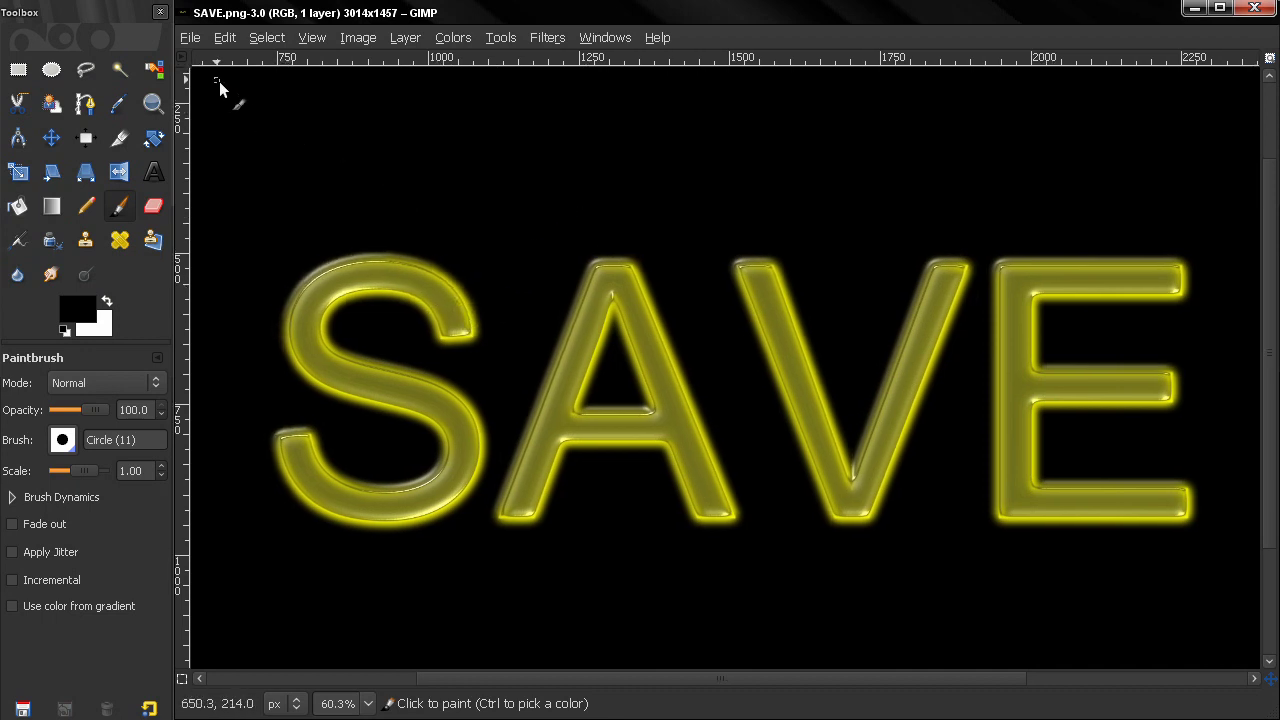
{"action": "left_click", "coordinate": [190, 40]}
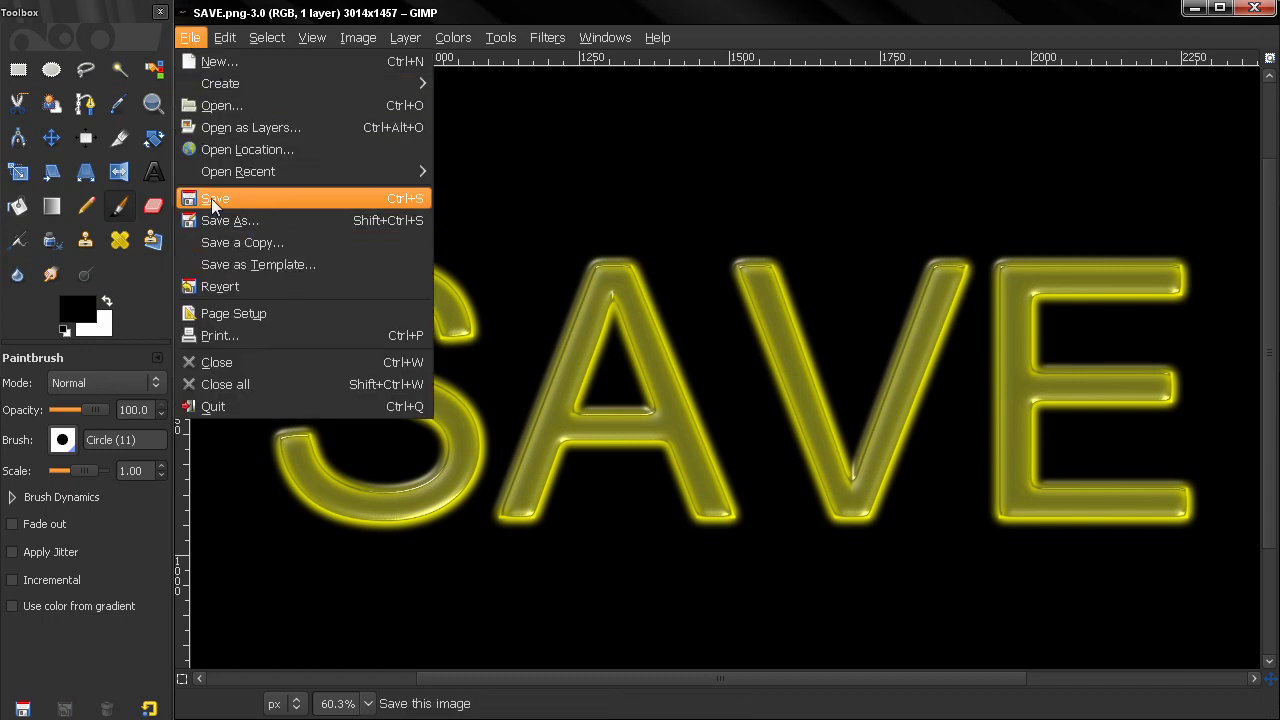
{"action": "left_click", "coordinate": [695, 10]}
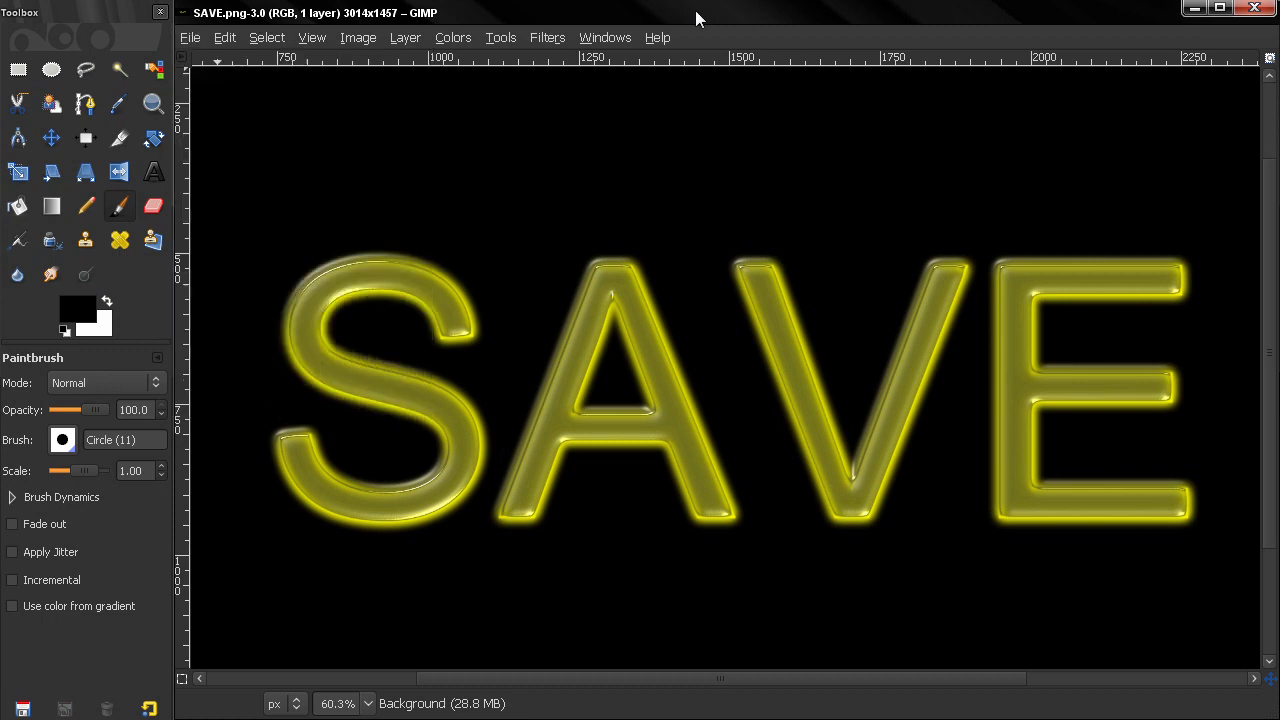
Paint black strokes across S, A, V and E and save over SAVE.png.
{"action": "left_click_drag", "start_coordinate": [320, 266], "coordinate": [335, 310]}
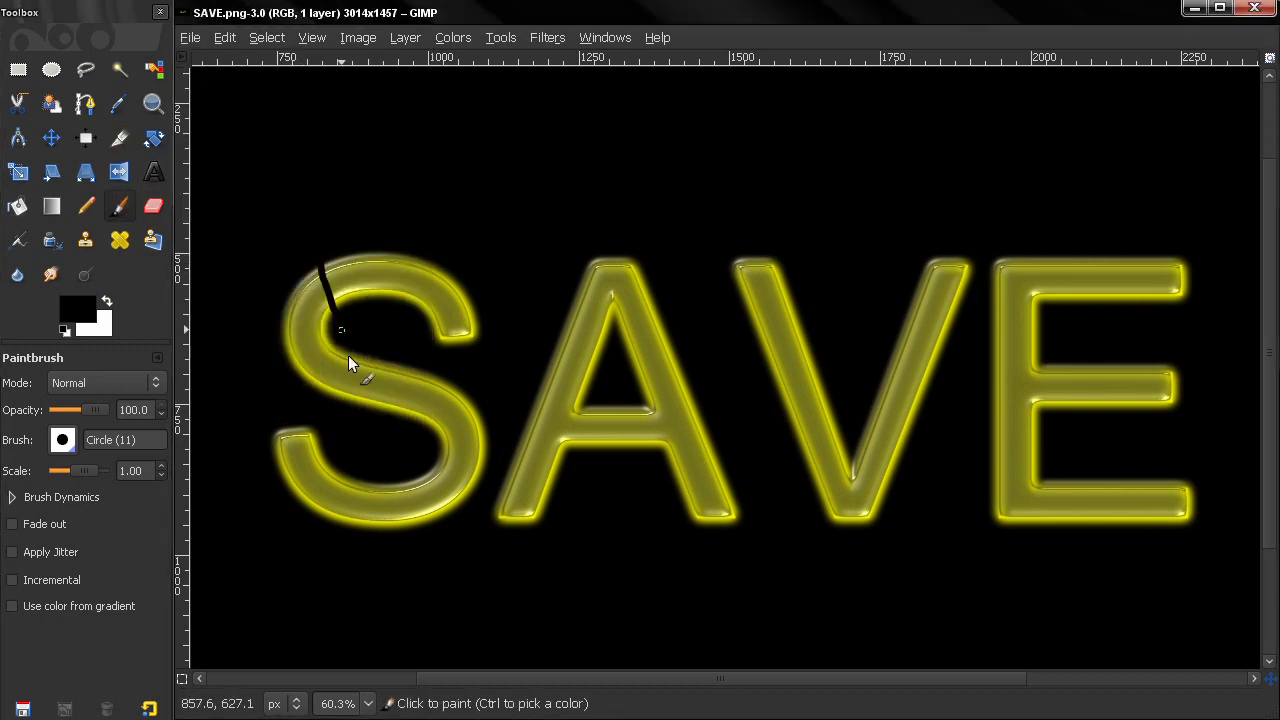
{"action": "mouse_move", "coordinate": [348, 360]}
{"action": "left_mouse_down"}
{"action": "mouse_move", "coordinate": [558, 387]}
{"action": "mouse_move", "coordinate": [670, 348]}
{"action": "mouse_move", "coordinate": [1055, 385]}
{"action": "left_mouse_up"}
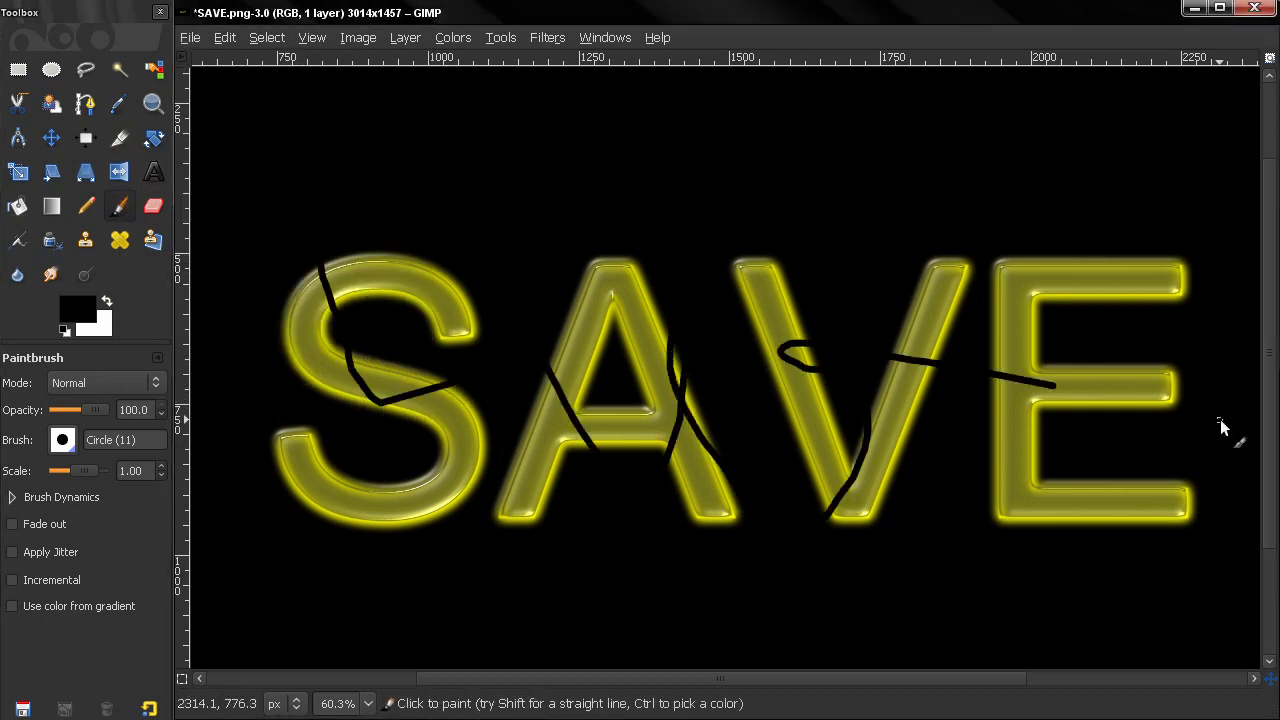
{"action": "left_click", "coordinate": [192, 38]}
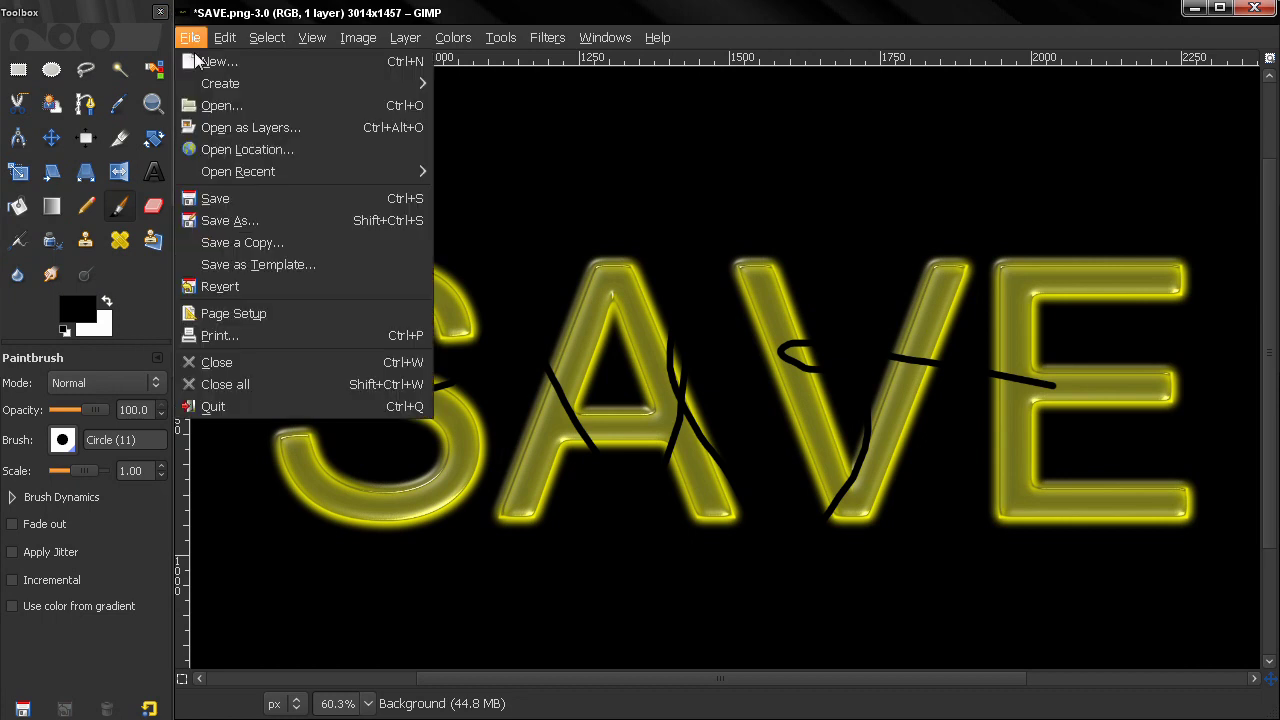
{"action": "left_click", "coordinate": [319, 199]}
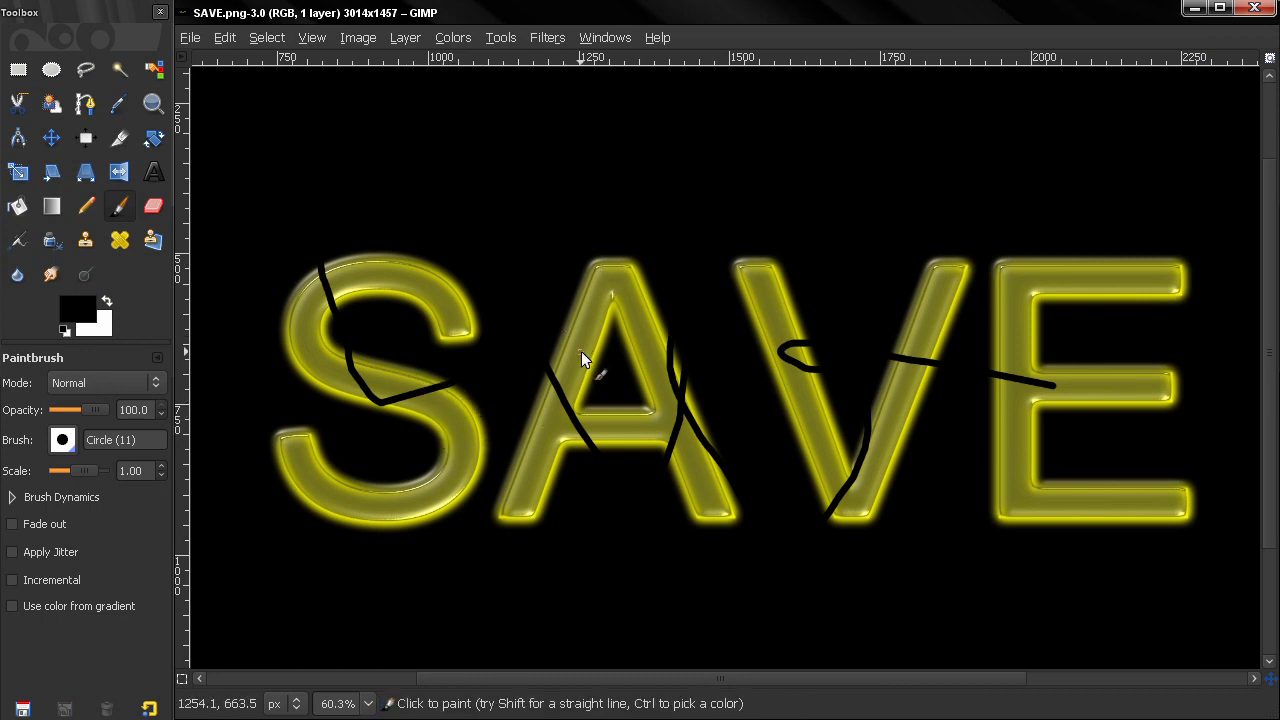
{"action": "left_click", "coordinate": [190, 37]}
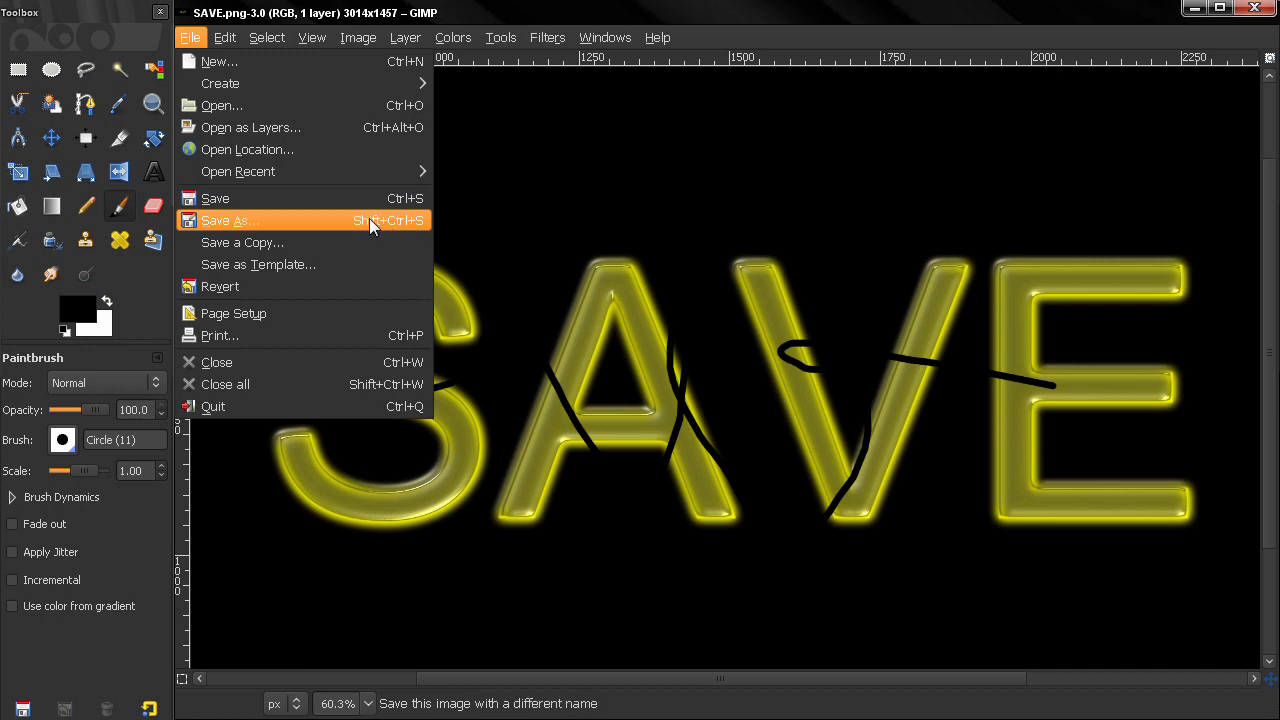
Undo the black paint strokes with Ctrl+Z and save the clean lettering back to SAVE.png.
{"action": "left_click", "coordinate": [632, 13]}
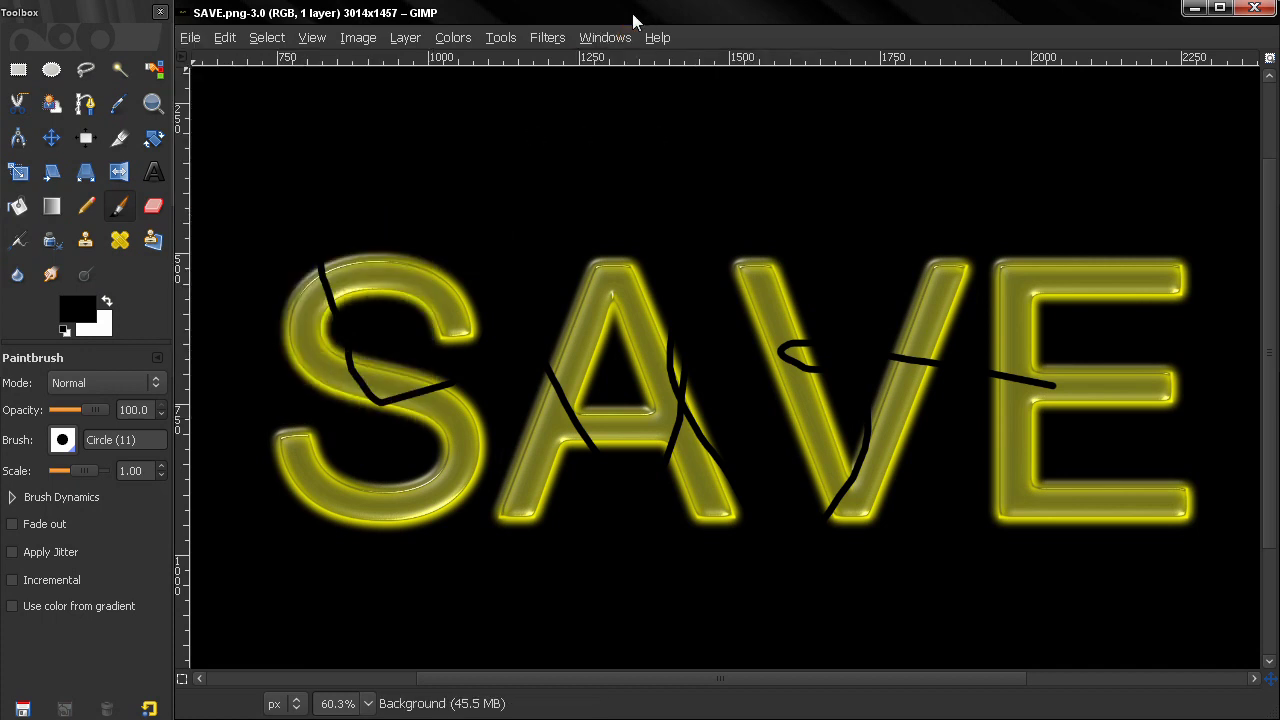
{"action": "key", "text": "ctrl"}
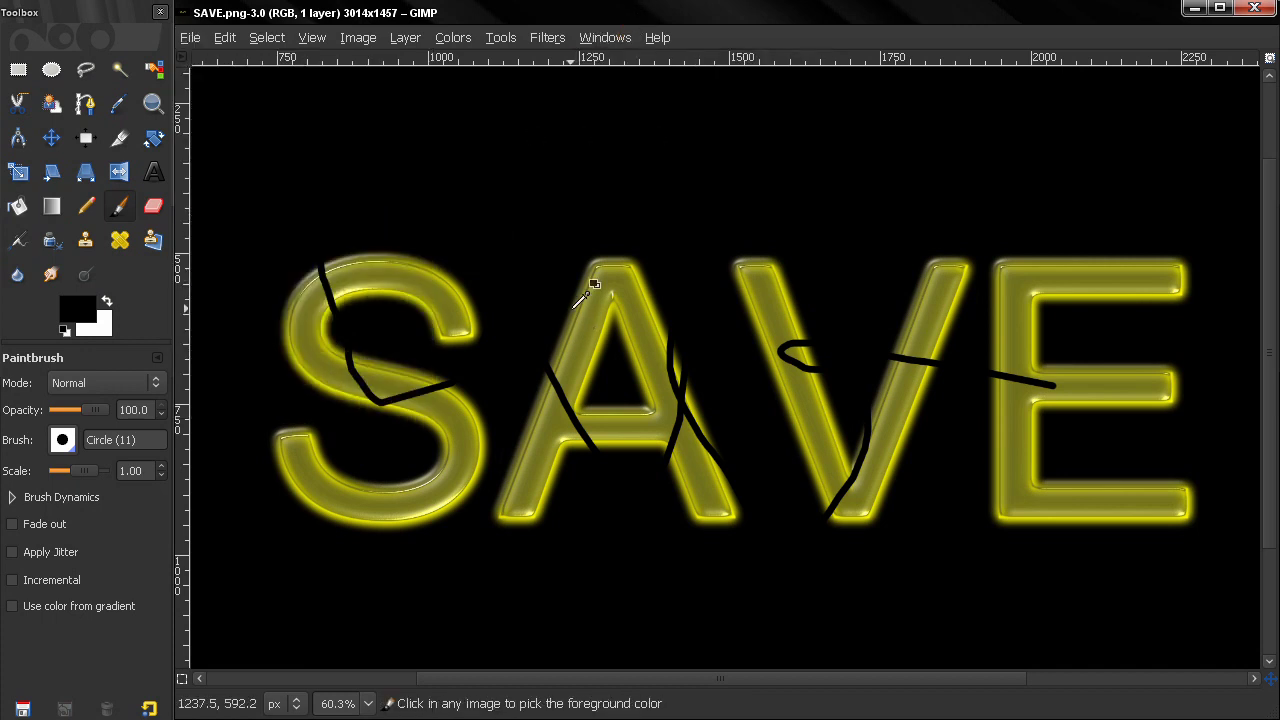
{"action": "key", "text": "ctrl+z"}
{"action": "key", "text": "ctrl+z"}
{"action": "key", "text": "ctrl+z"}
{"action": "key", "text": "ctrl+z"}
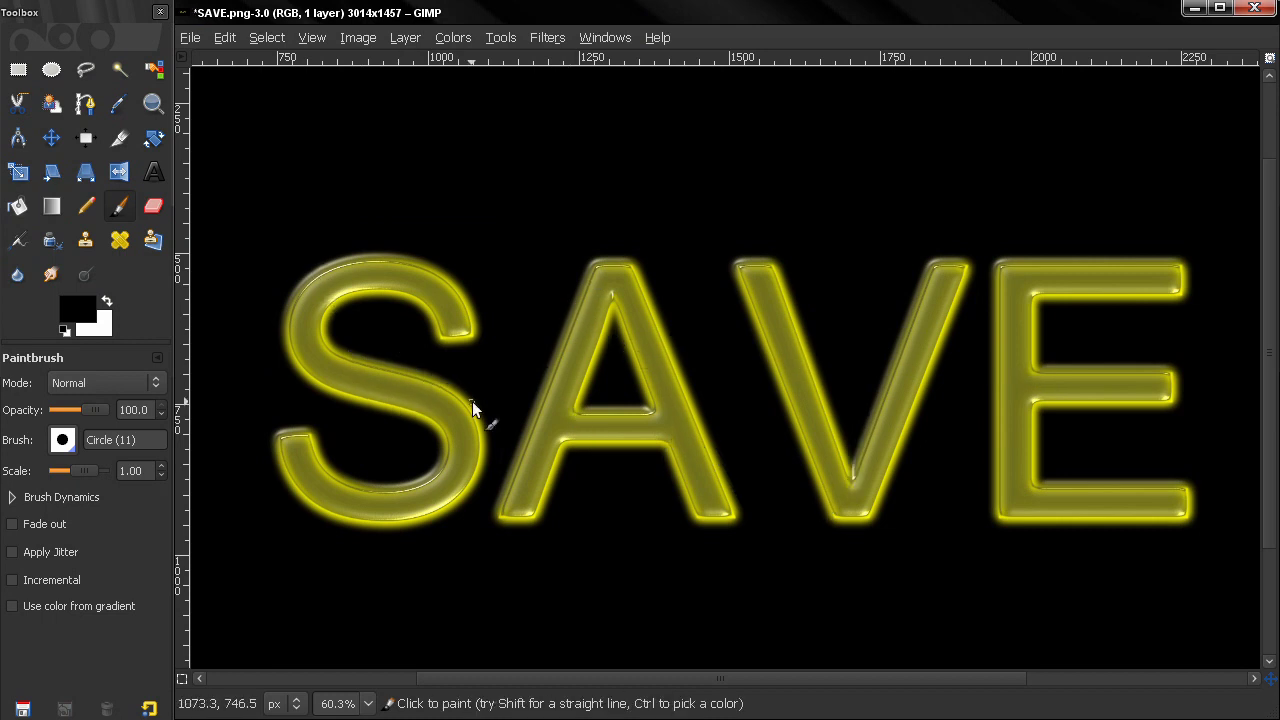
{"action": "left_click", "coordinate": [190, 37]}
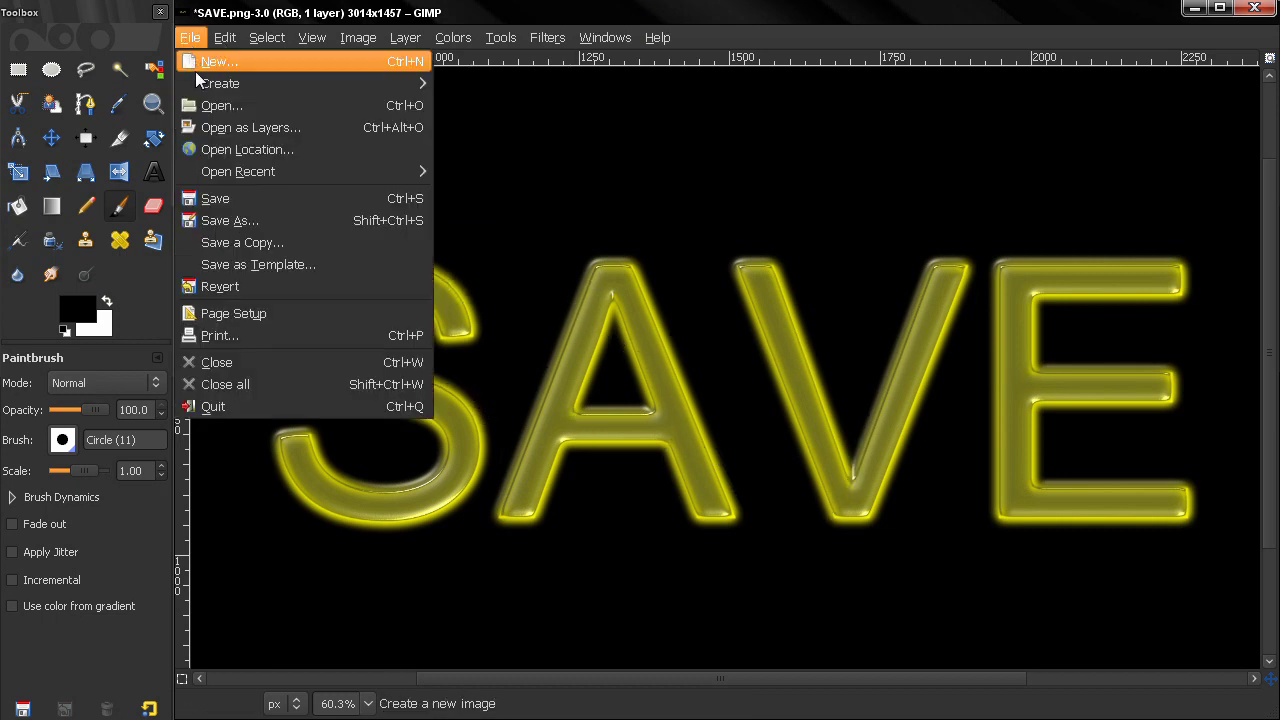
{"action": "left_click", "coordinate": [237, 194]}
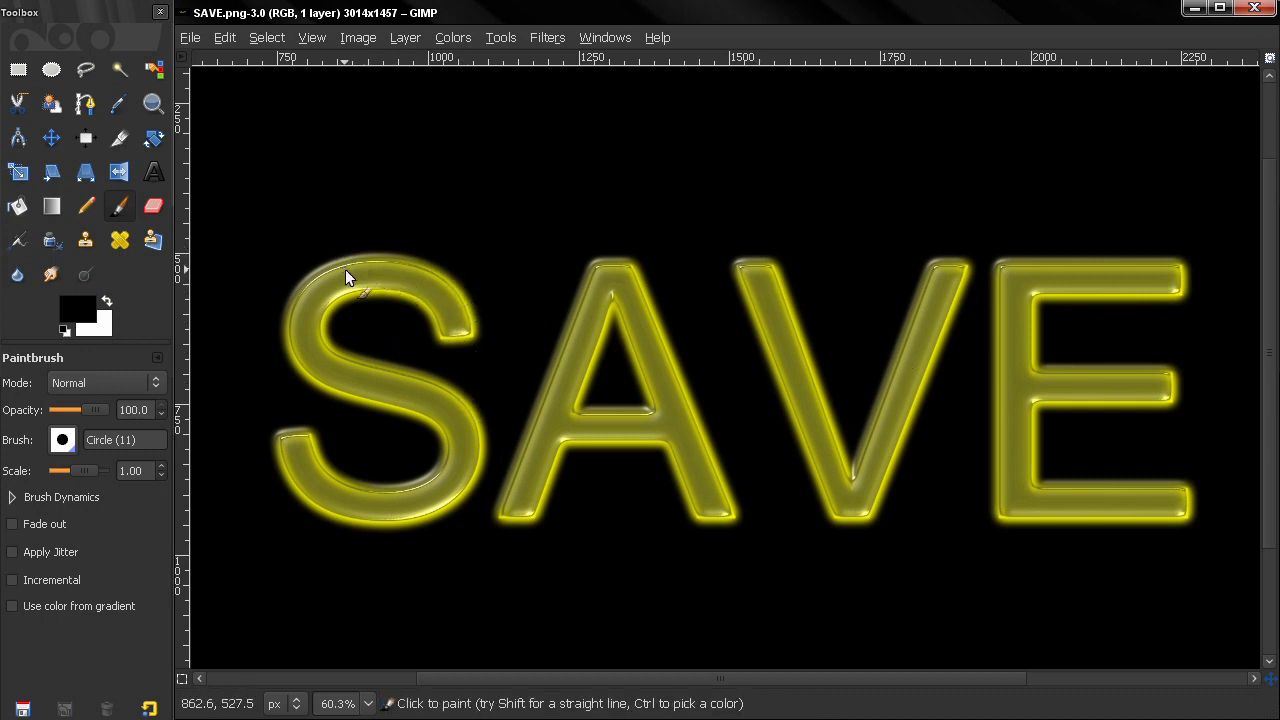
Start Save a Copy to the Desktop, declining to overwrite the existing SAVE.png and SAVE1.png.
{"action": "left_click", "coordinate": [188, 38]}
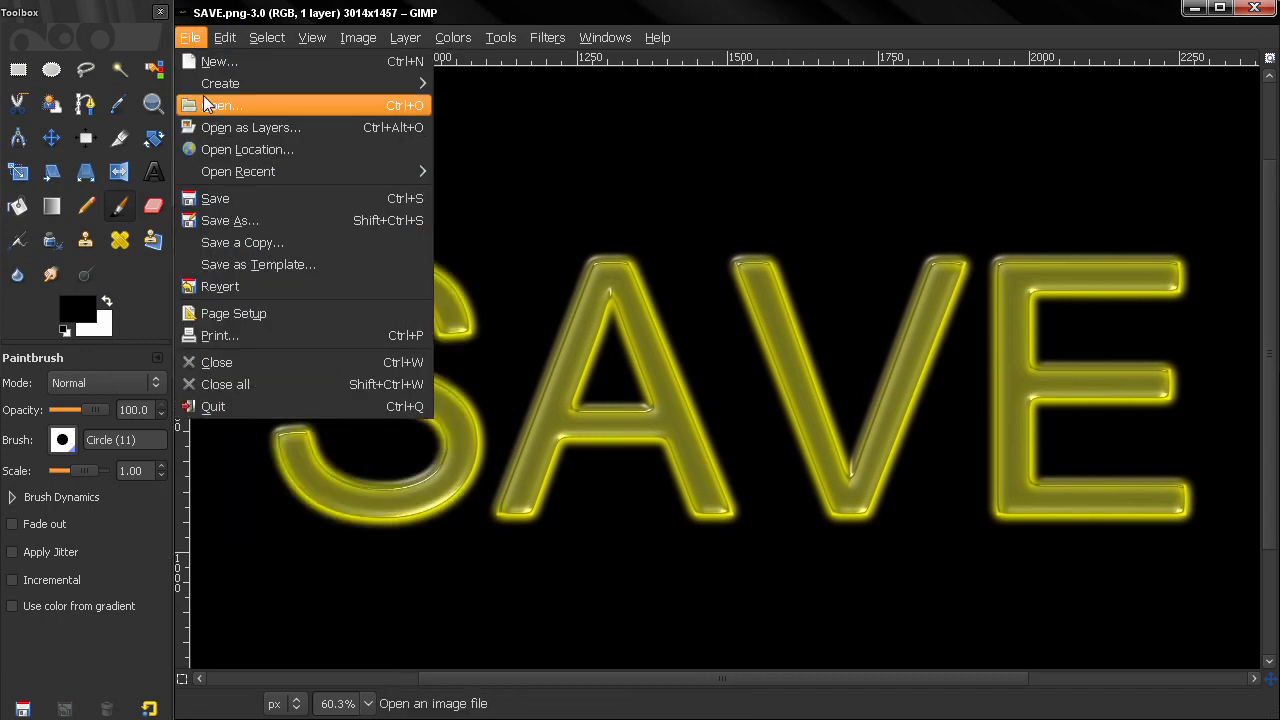
{"action": "left_click", "coordinate": [255, 242]}
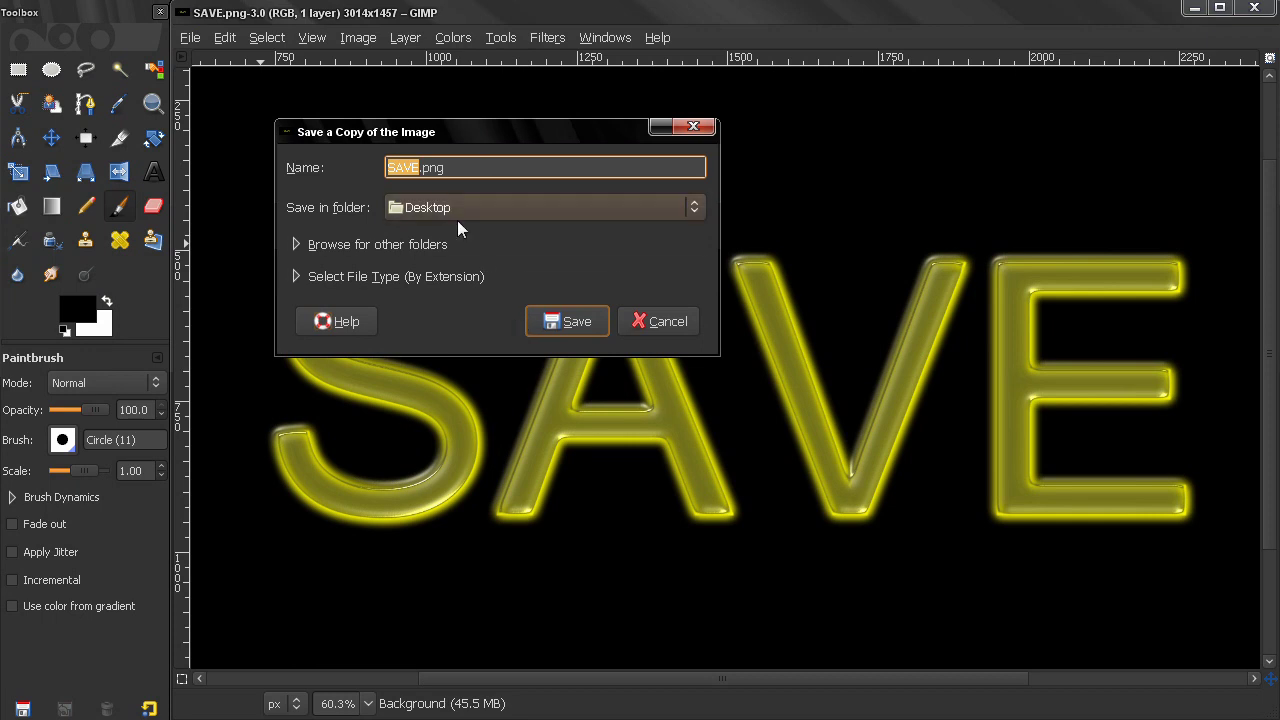
{"action": "left_click", "coordinate": [551, 318]}
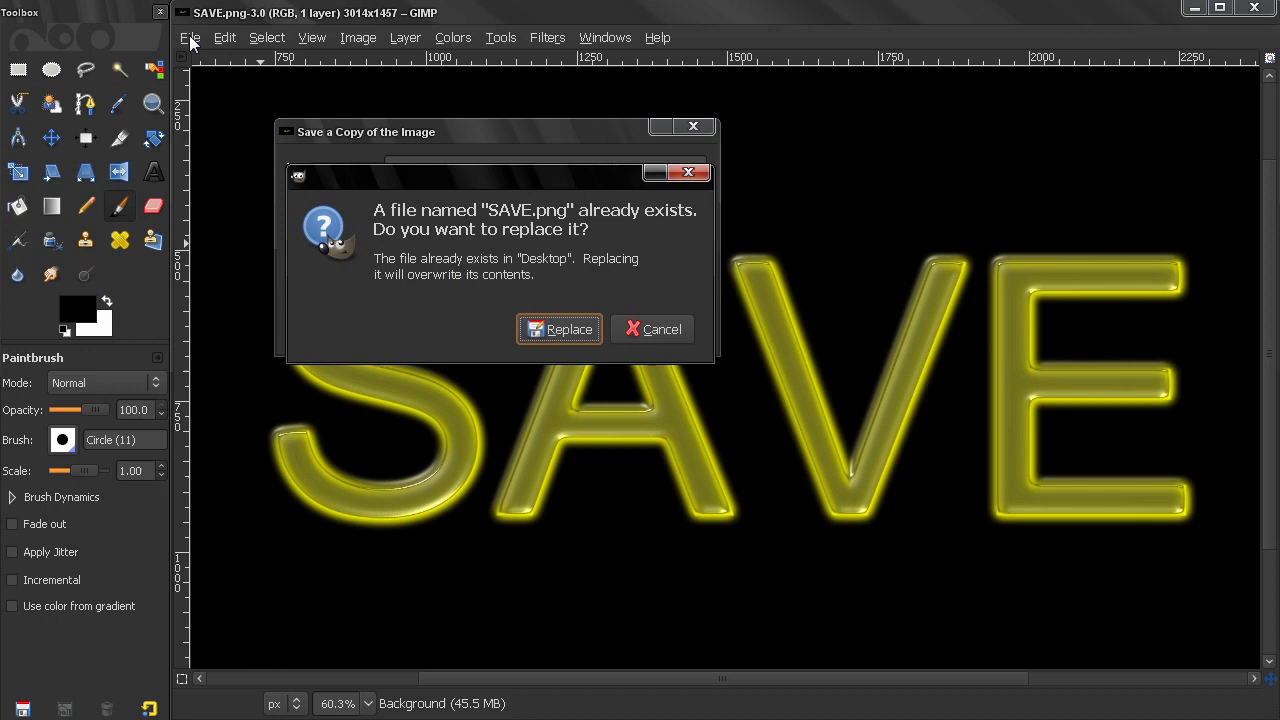
{"action": "left_click", "coordinate": [654, 329]}
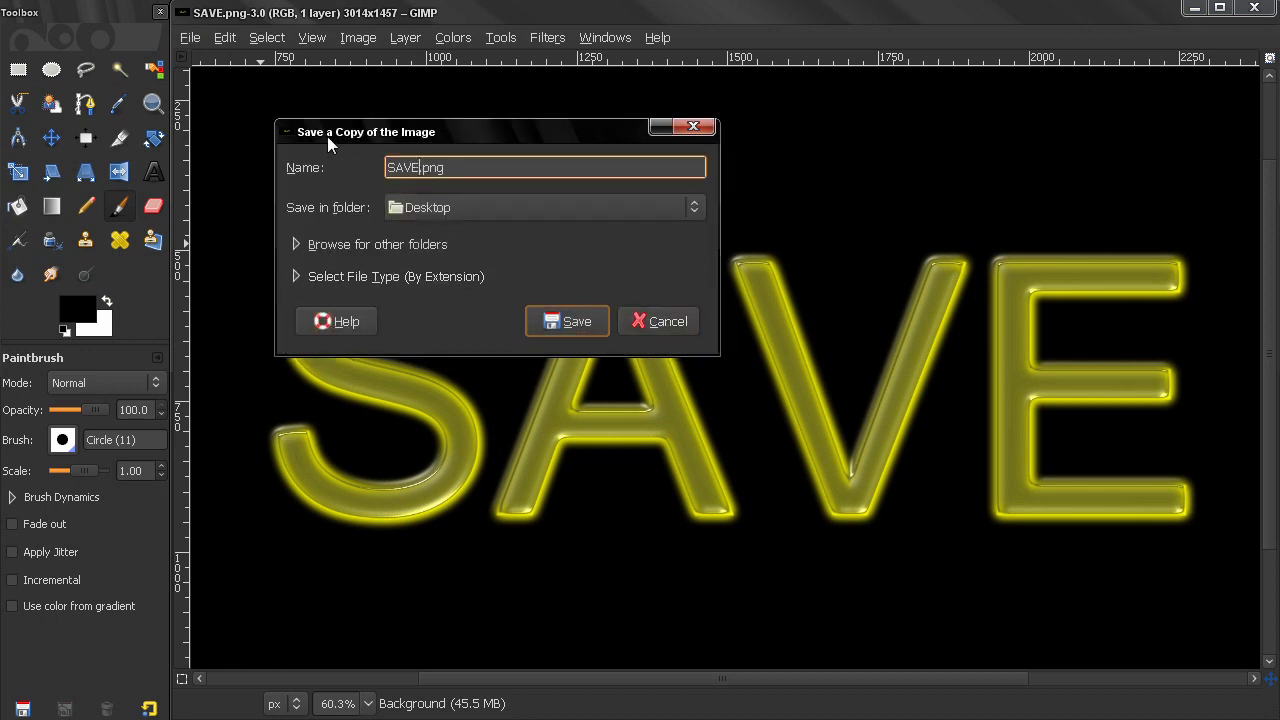
{"action": "type", "text": "1"}
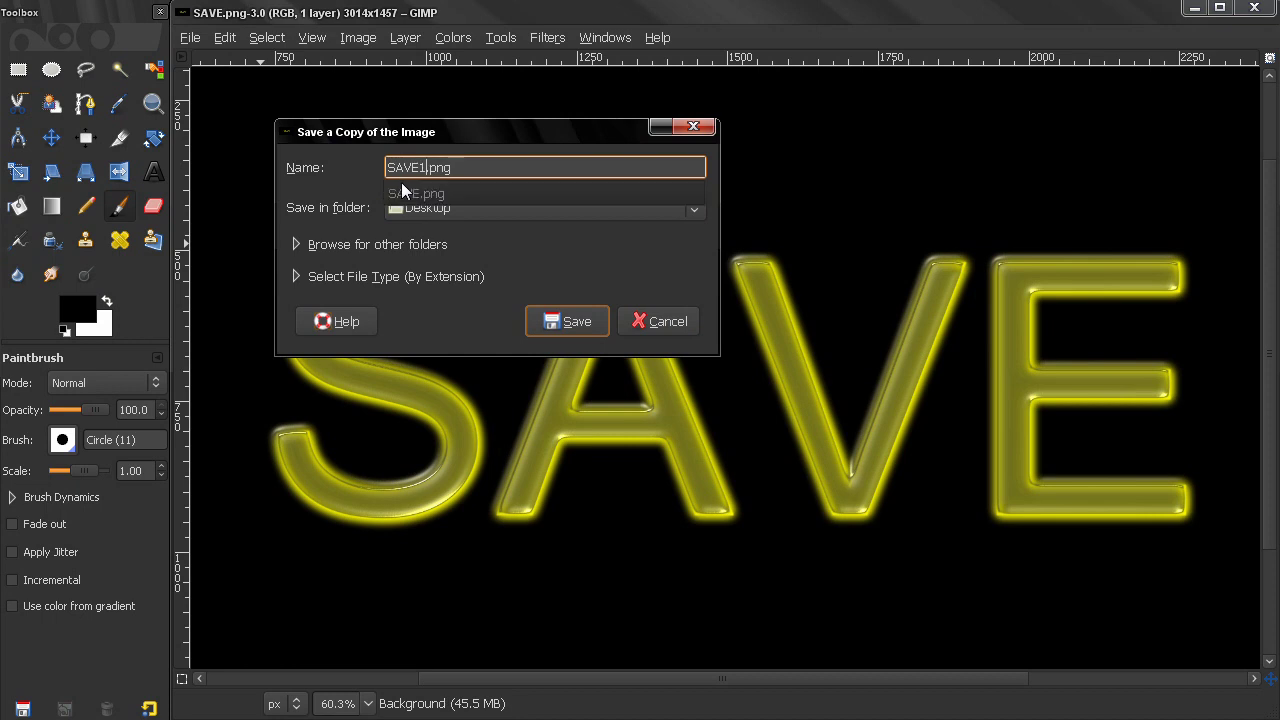
{"action": "left_click", "coordinate": [546, 320]}
{"action": "left_click", "coordinate": [549, 324]}
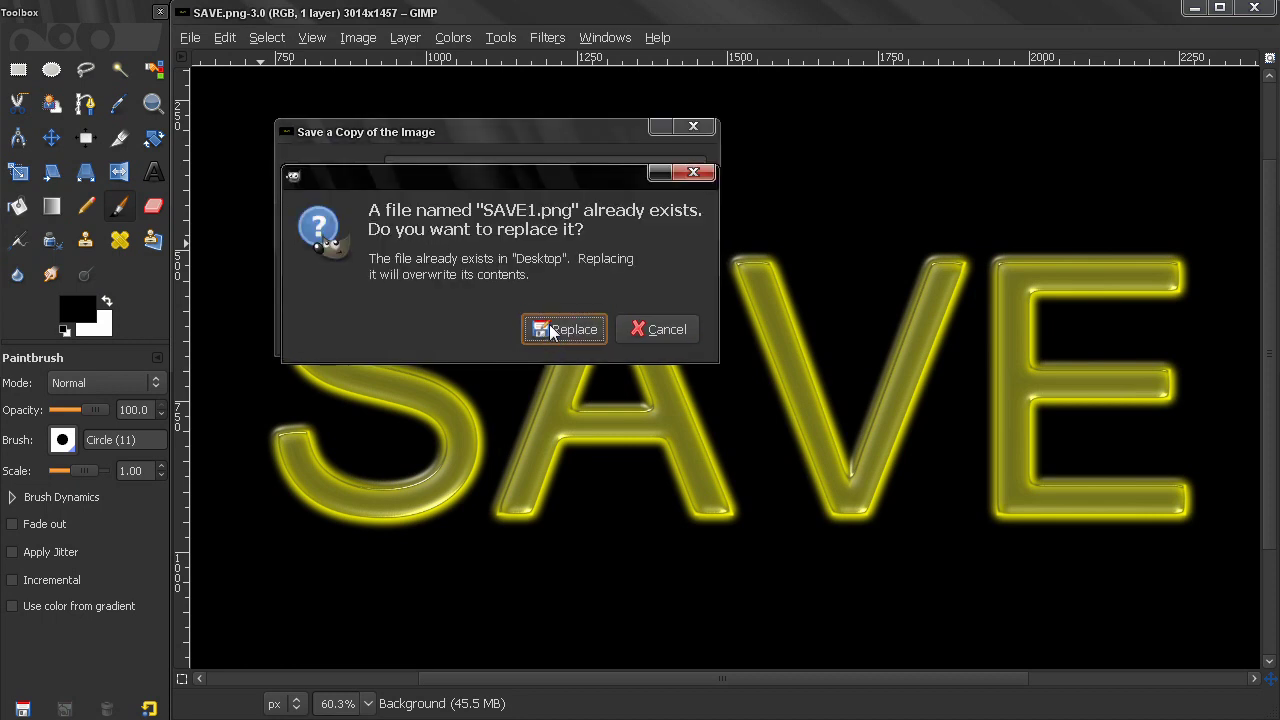
{"action": "left_click", "coordinate": [667, 331]}
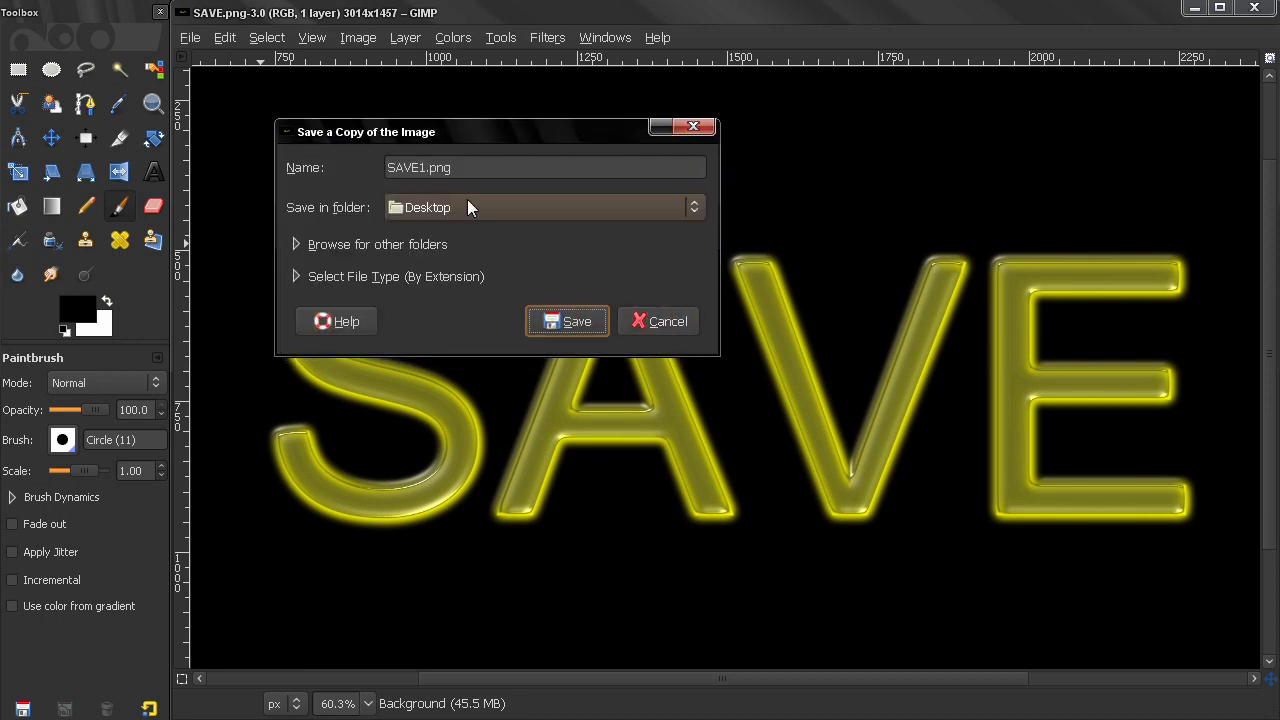
{"action": "left_click", "coordinate": [425, 167]}
Rename the copy to SAVE2.png and save it with the default PNG options.
{"action": "left_click_drag", "start_coordinate": [425, 167], "coordinate": [418, 167]}
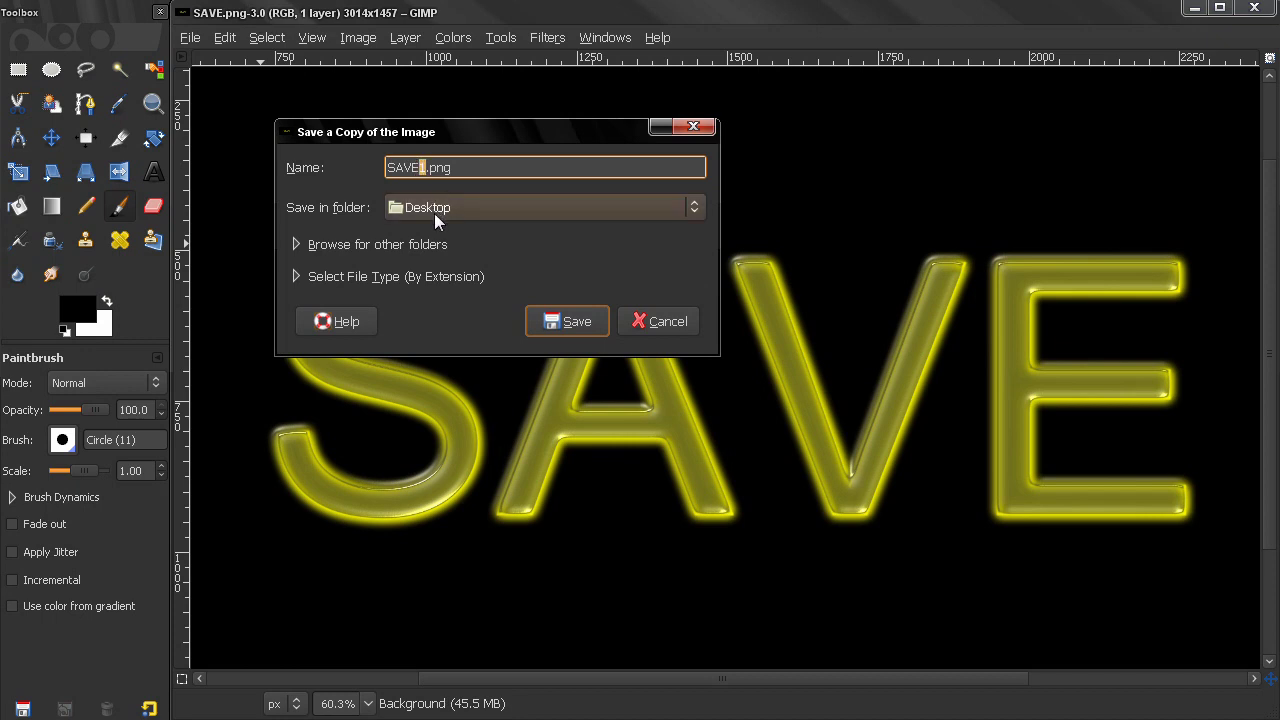
{"action": "type", "text": "2"}
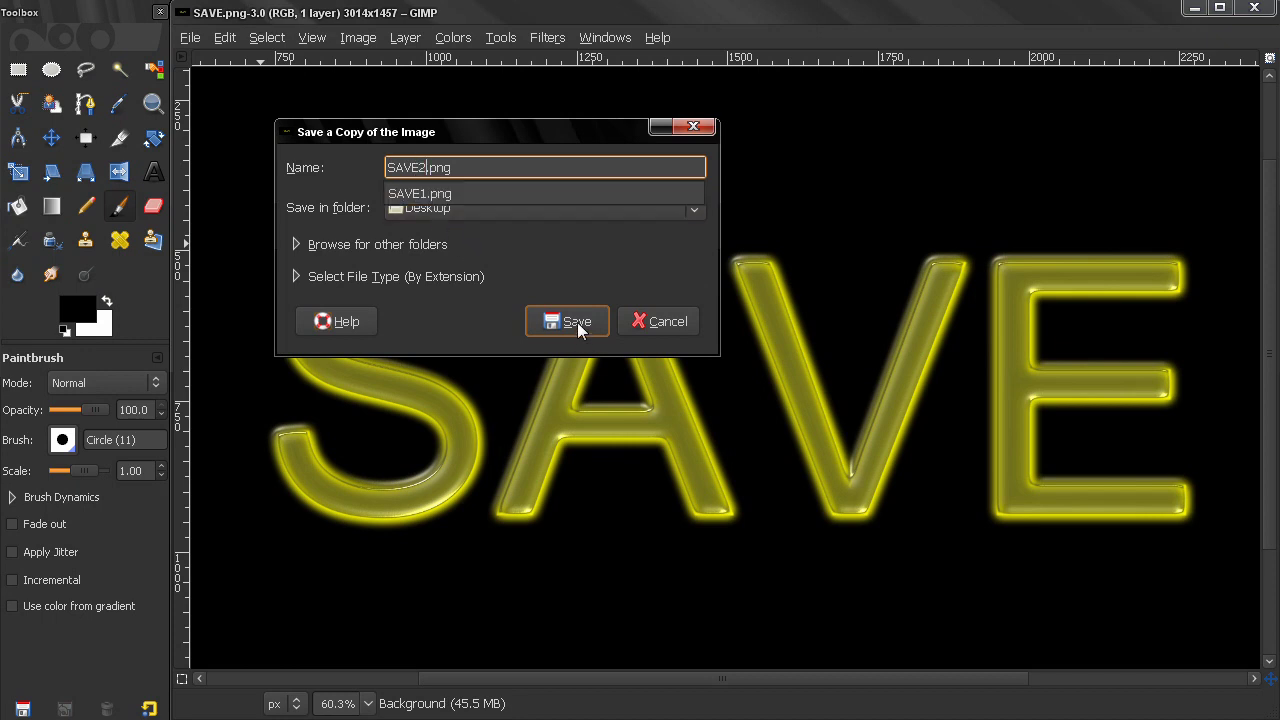
{"action": "left_click", "coordinate": [577, 322]}
{"action": "left_click", "coordinate": [577, 322]}
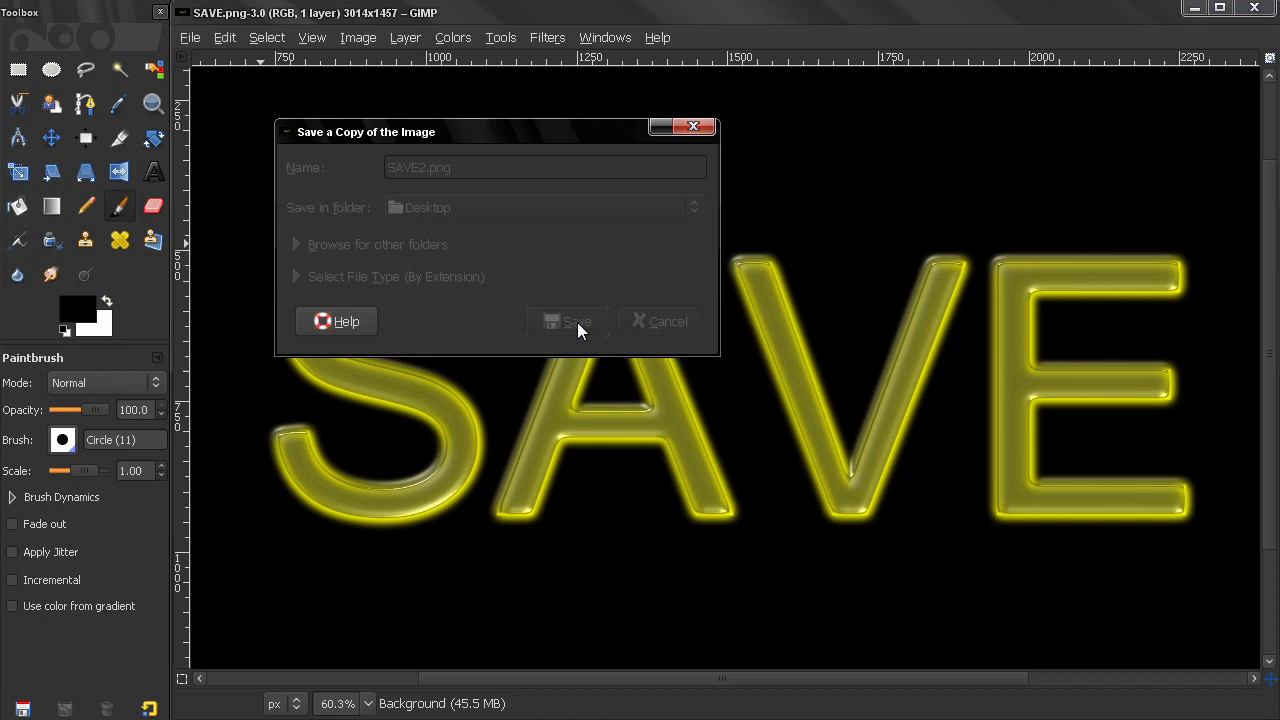
{"action": "left_click", "coordinate": [245, 520]}
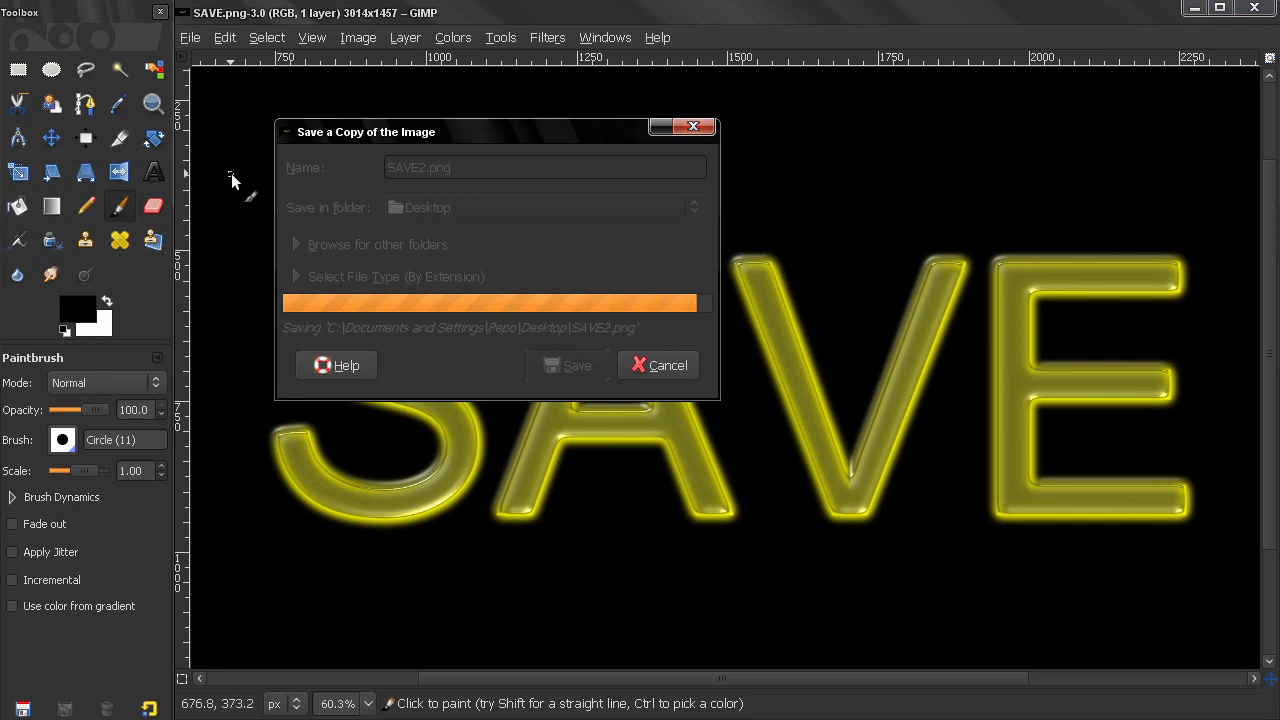
Browse the File and Tools menus without running any command or reverting the image.
{"action": "left_click", "coordinate": [192, 38]}
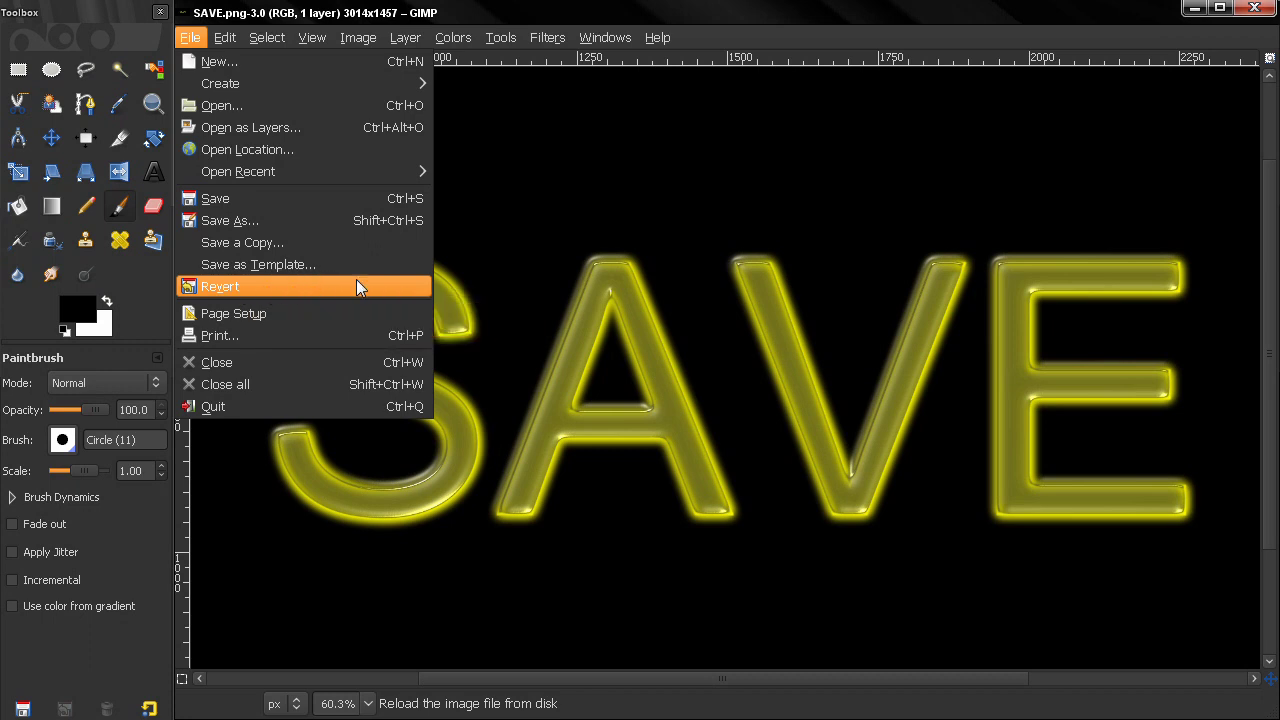
{"action": "left_click", "coordinate": [700, 11]}
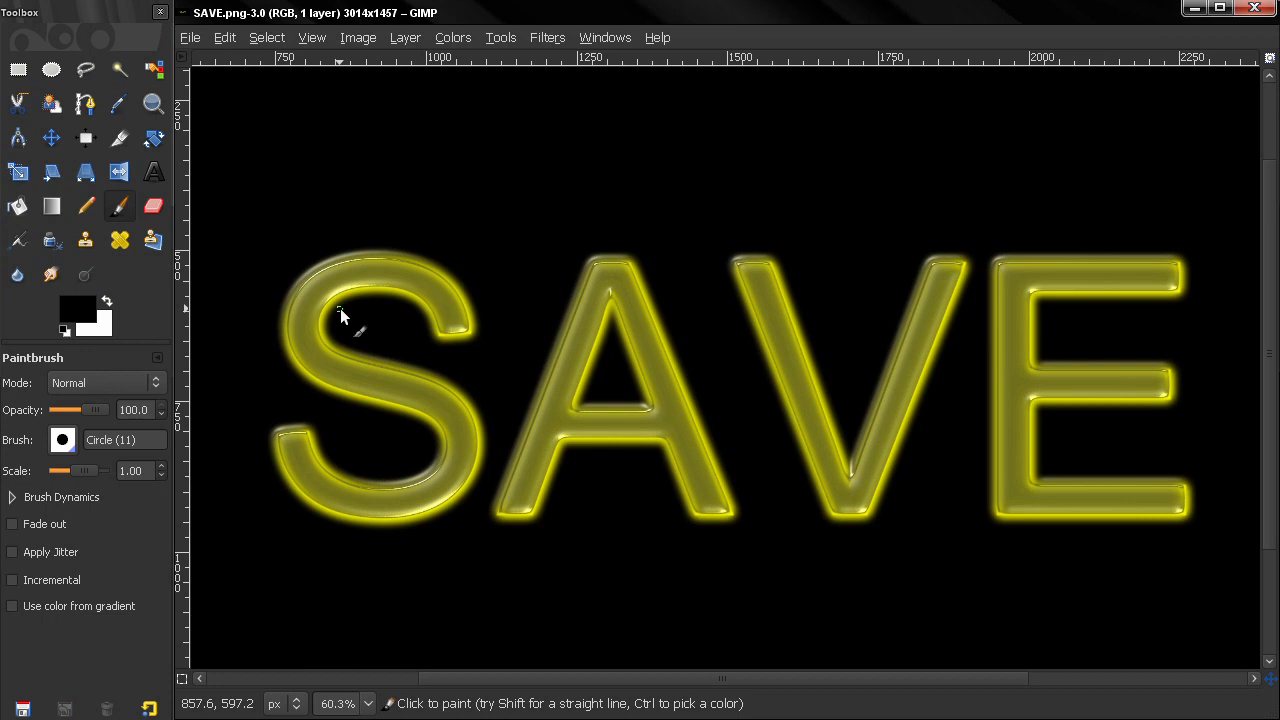
{"action": "left_click", "coordinate": [189, 36]}
{"action": "mouse_move", "coordinate": [500, 37]}
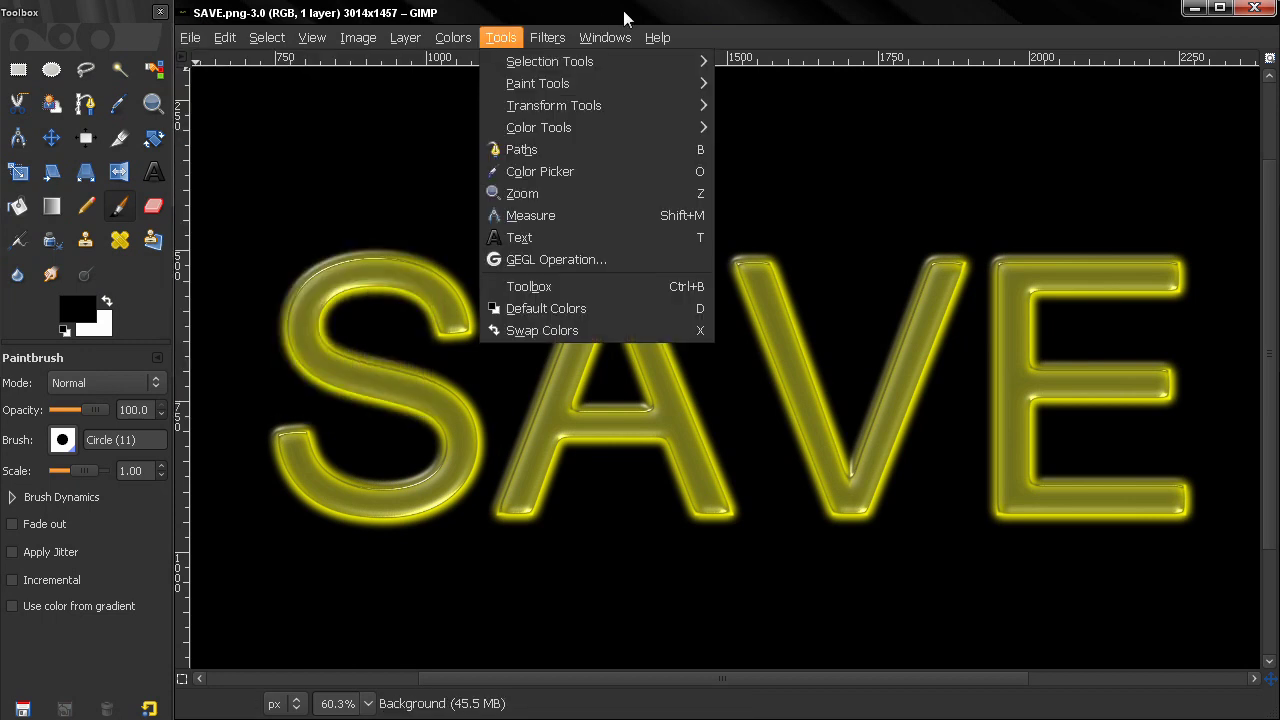
{"action": "left_click", "coordinate": [623, 10]}
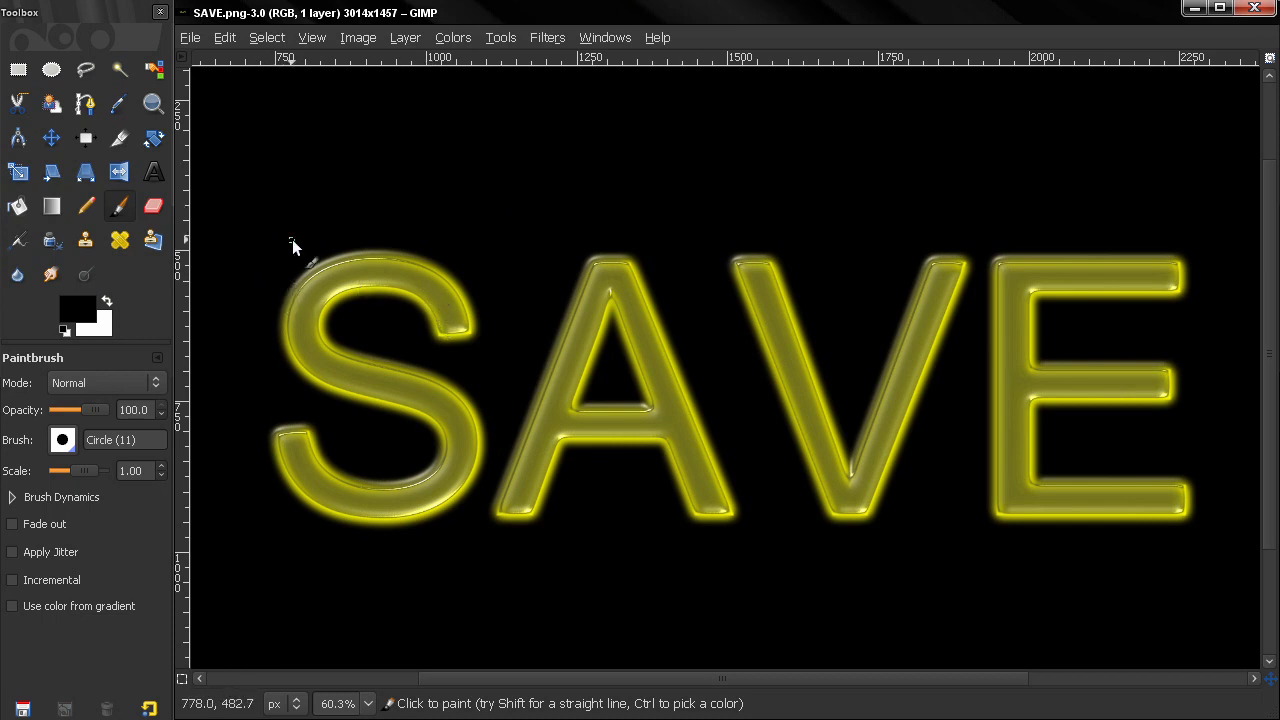
{"action": "left_click", "coordinate": [187, 42]}
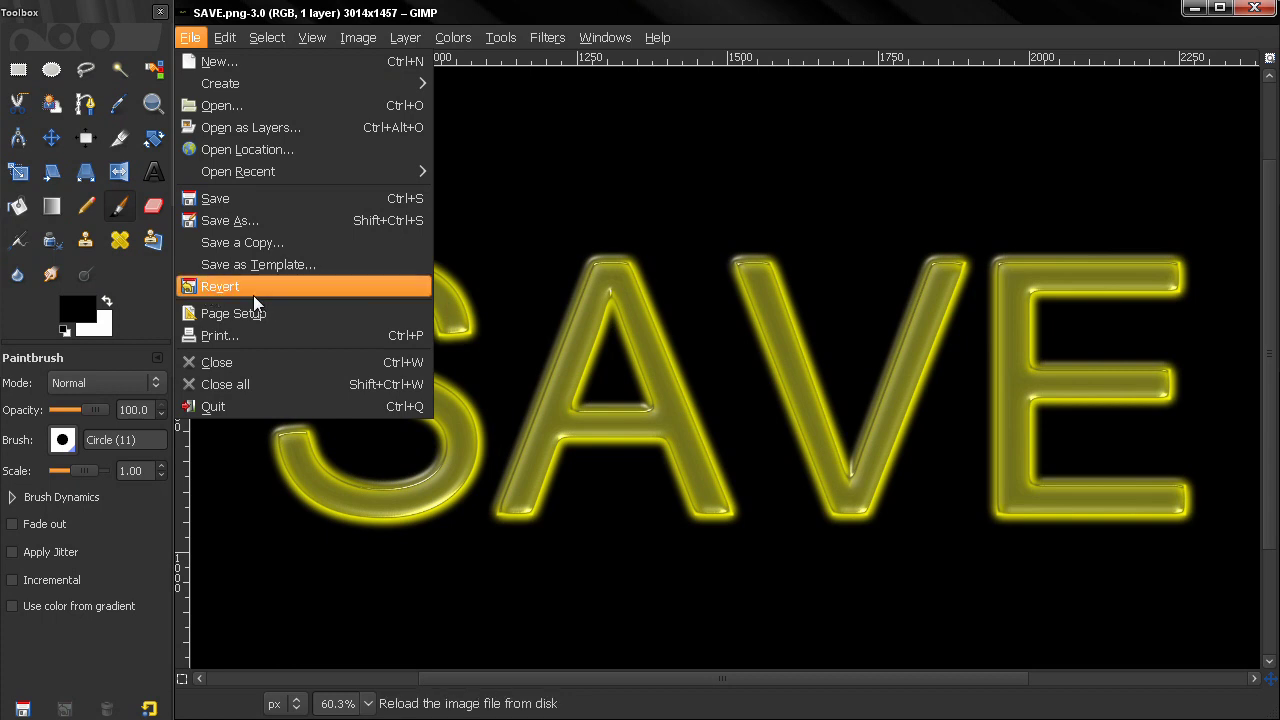
{"action": "left_click", "coordinate": [576, 163]}
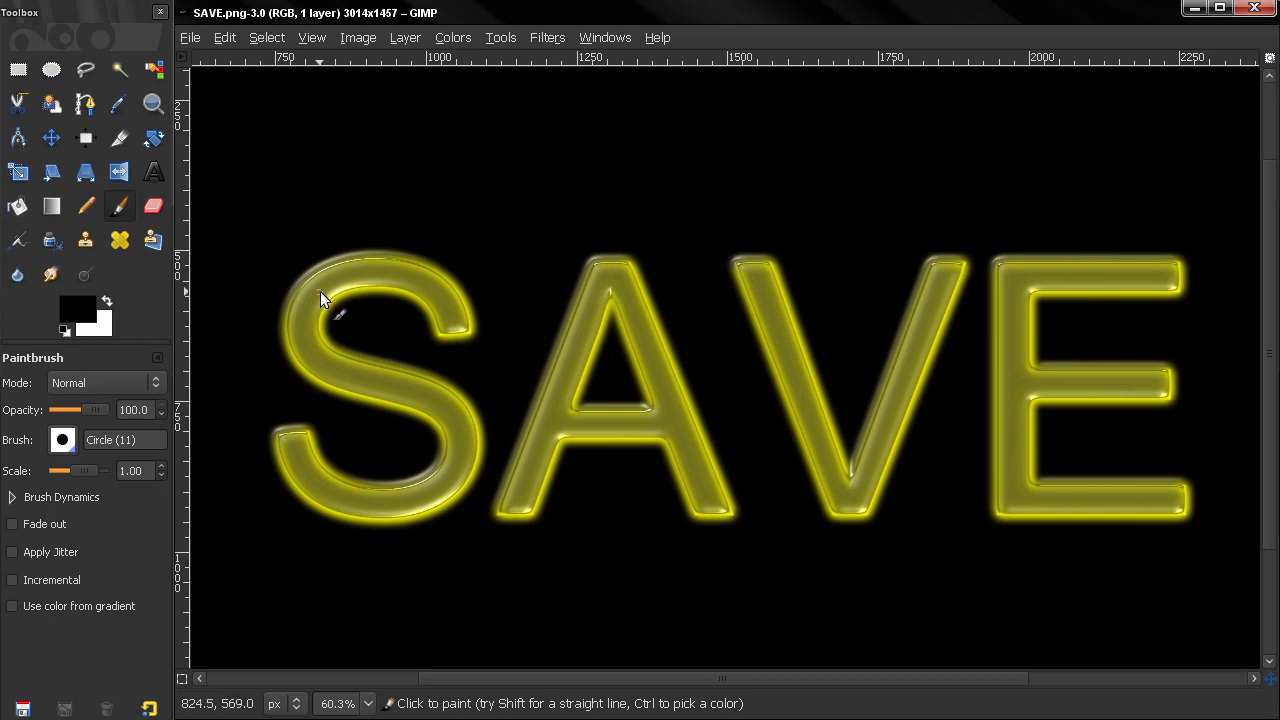
Paint black strokes across the S and down the A, then undo both strokes.
{"action": "left_click_drag", "start_coordinate": [322, 266], "coordinate": [435, 262]}
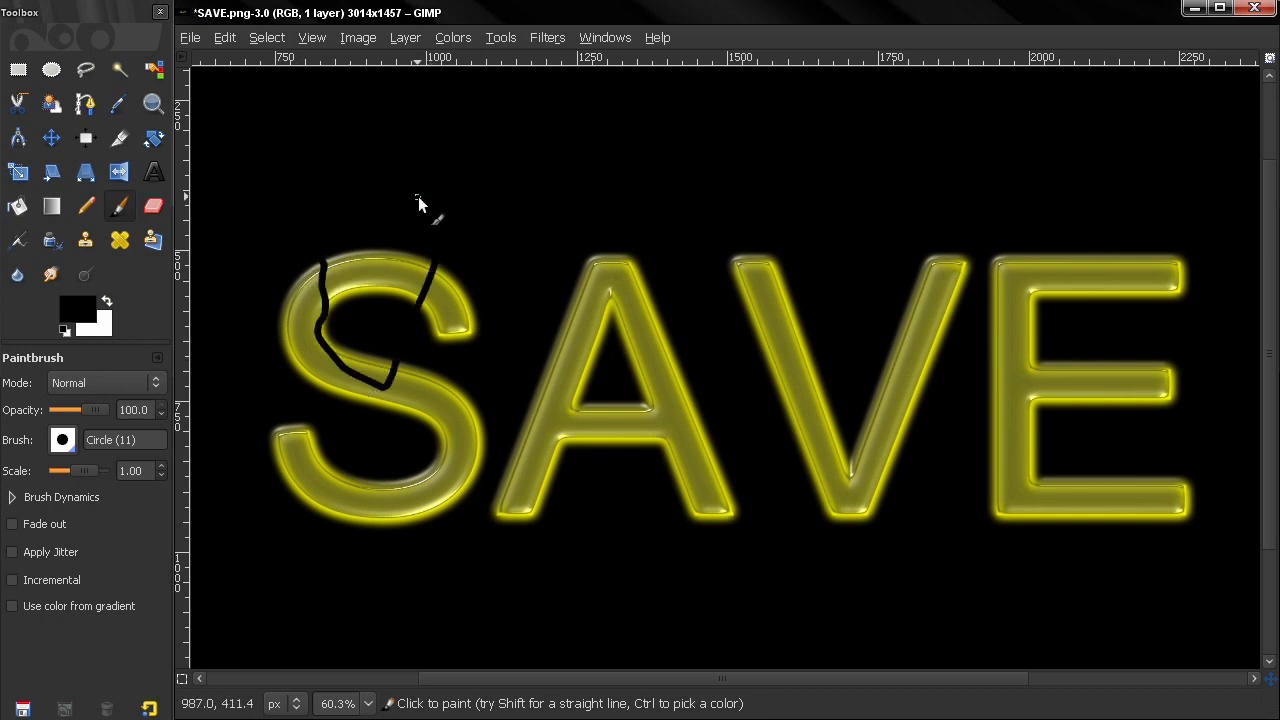
{"action": "left_click", "coordinate": [194, 42]}
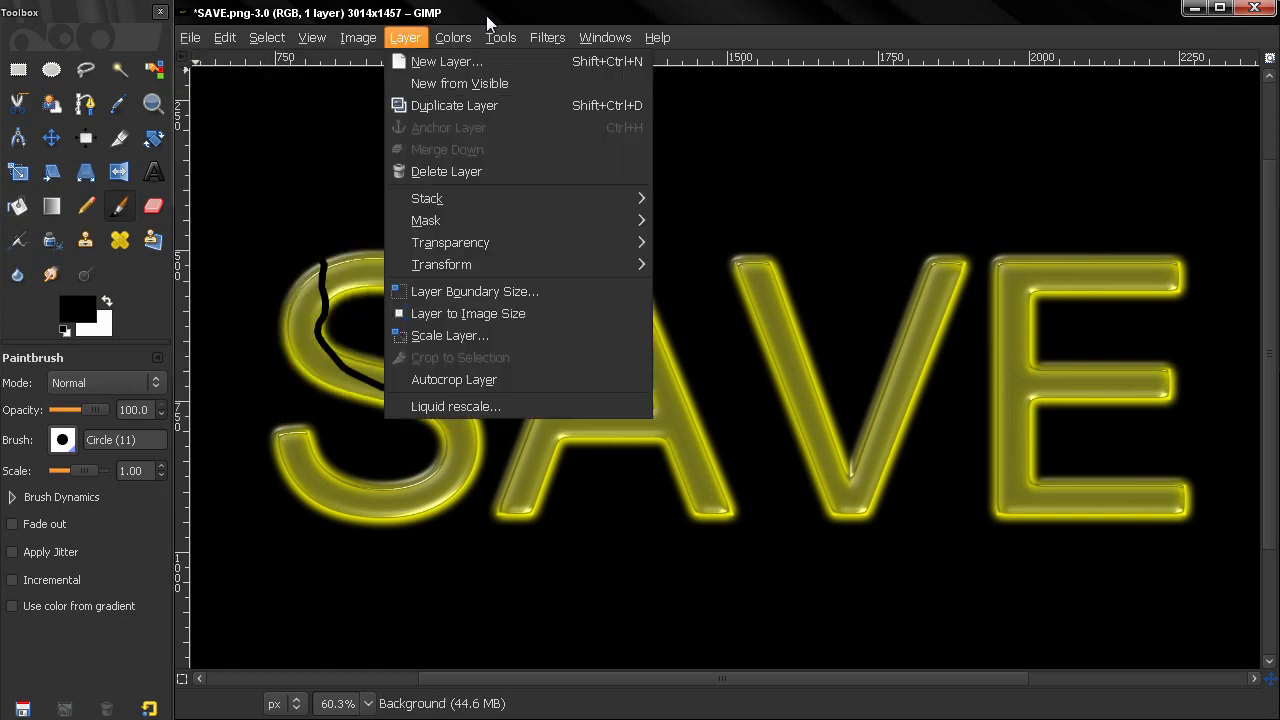
{"action": "left_click", "coordinate": [385, 289]}
{"action": "left_click_drag", "start_coordinate": [599, 306], "coordinate": [585, 445]}
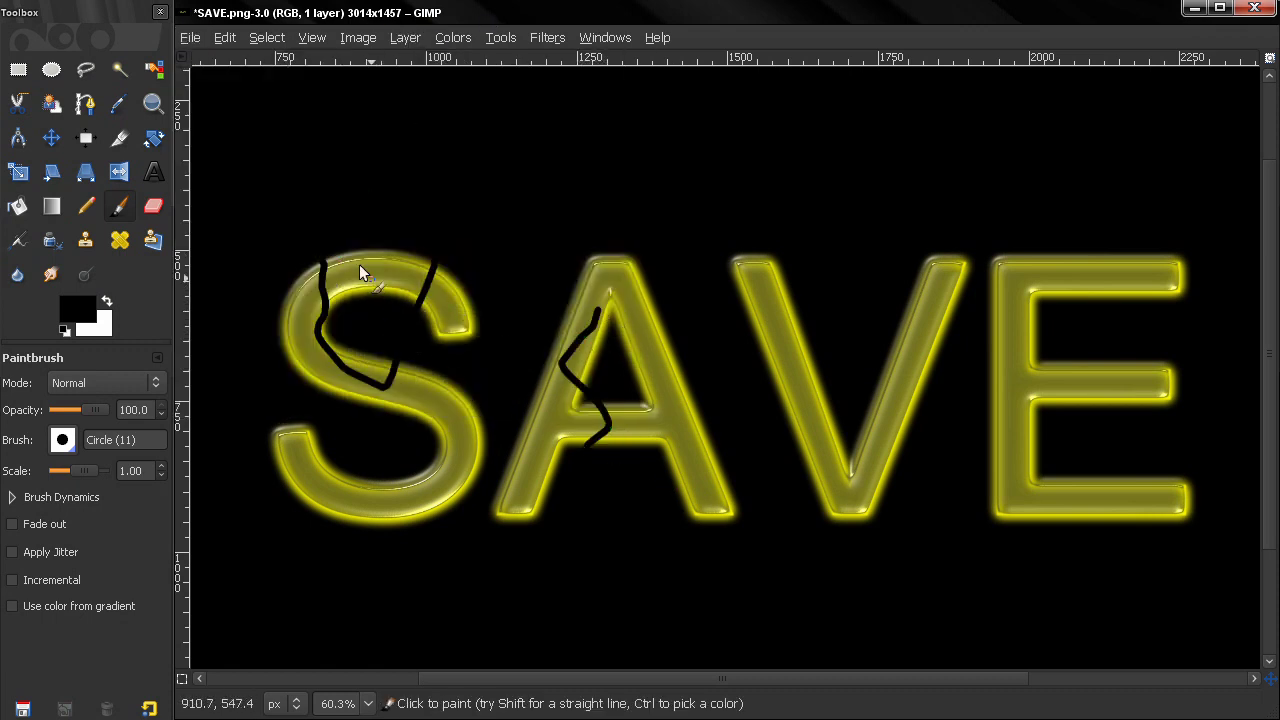
{"action": "key", "text": "ctrl+z"}
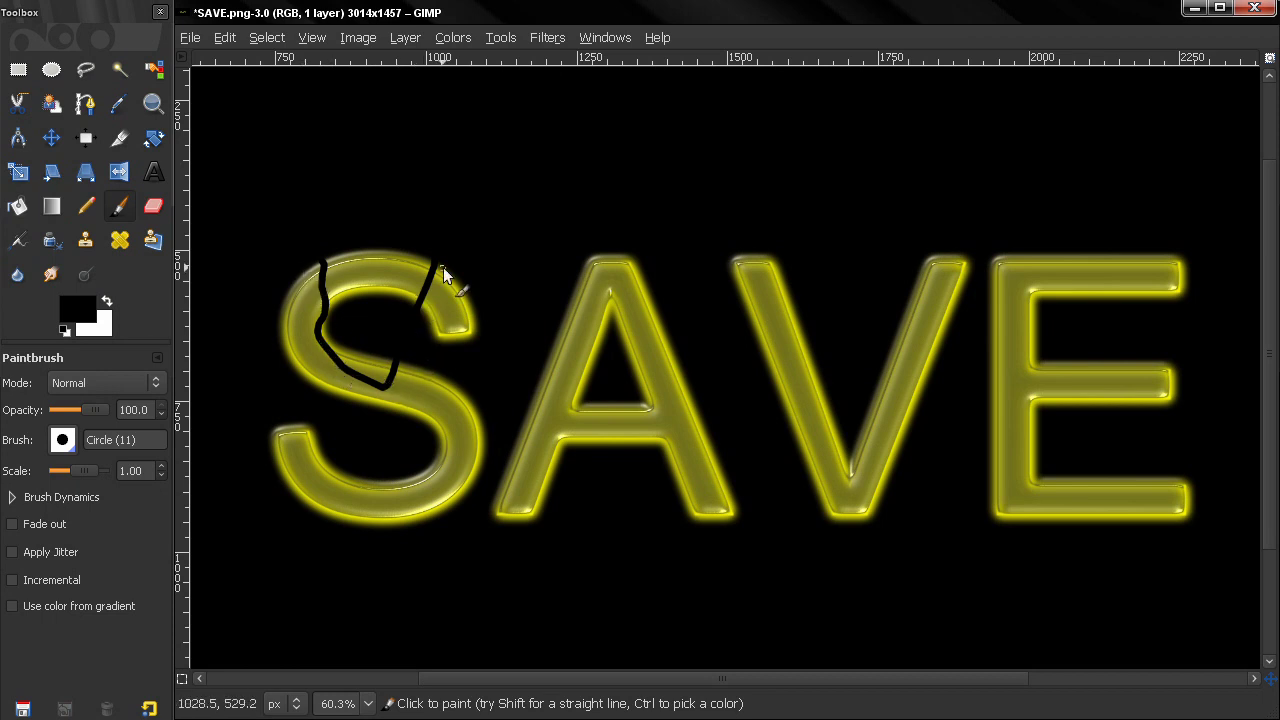
{"action": "key", "text": "ctrl+z"}
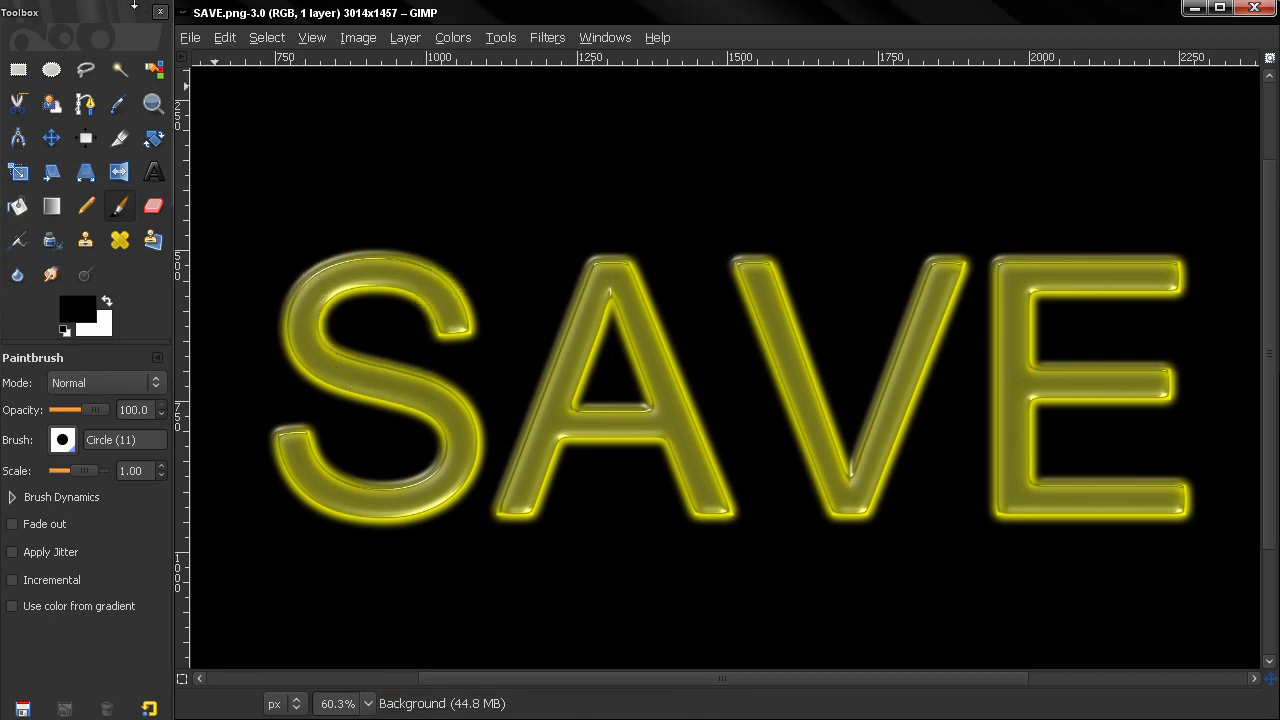
{"action": "left_click", "coordinate": [192, 41]}
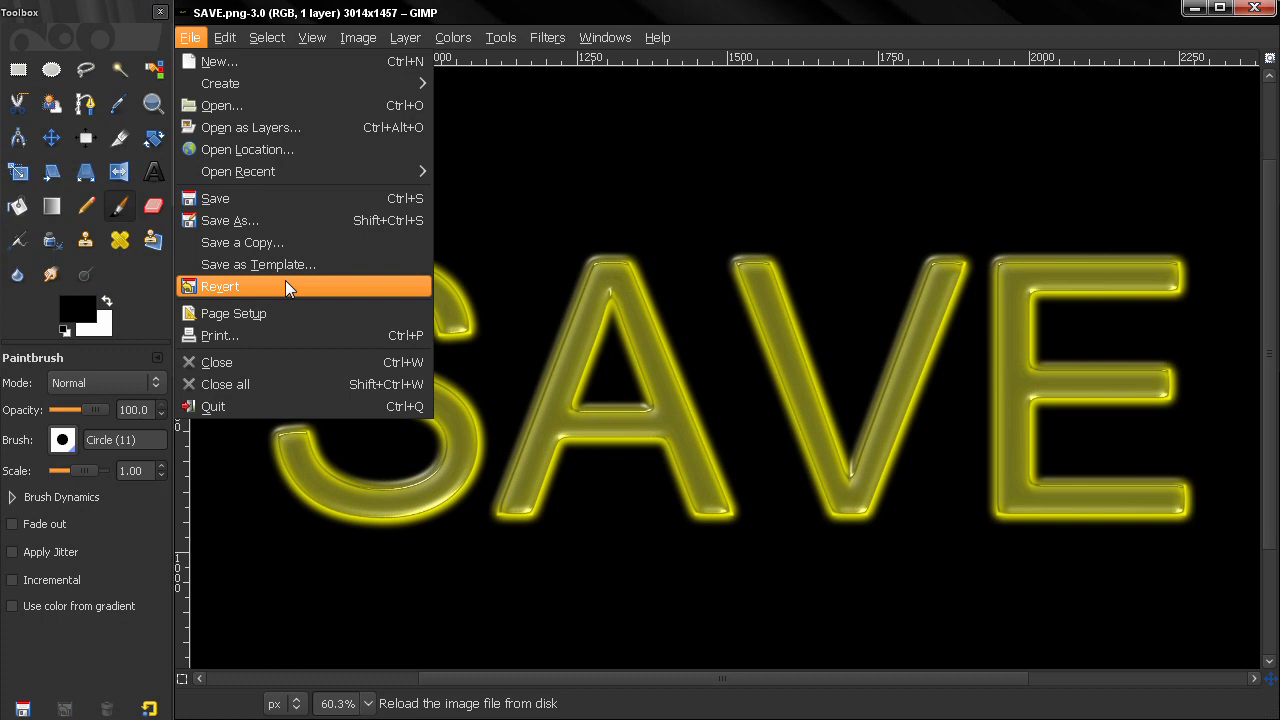
Start Save As to the Desktop and pick GIMP XCF image from the file type list.
{"action": "left_click", "coordinate": [250, 225]}
{"action": "left_click_drag", "start_coordinate": [430, 139], "coordinate": [498, 119]}
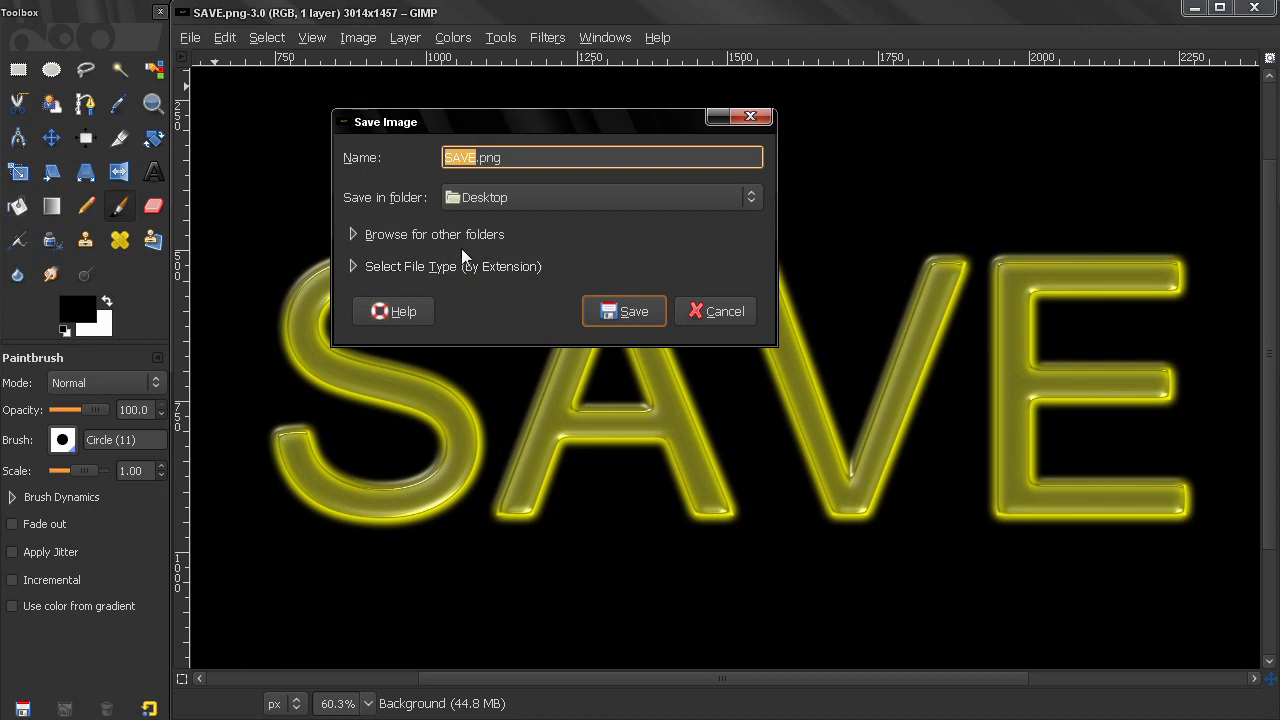
{"action": "left_click_drag", "start_coordinate": [517, 131], "coordinate": [529, 80]}
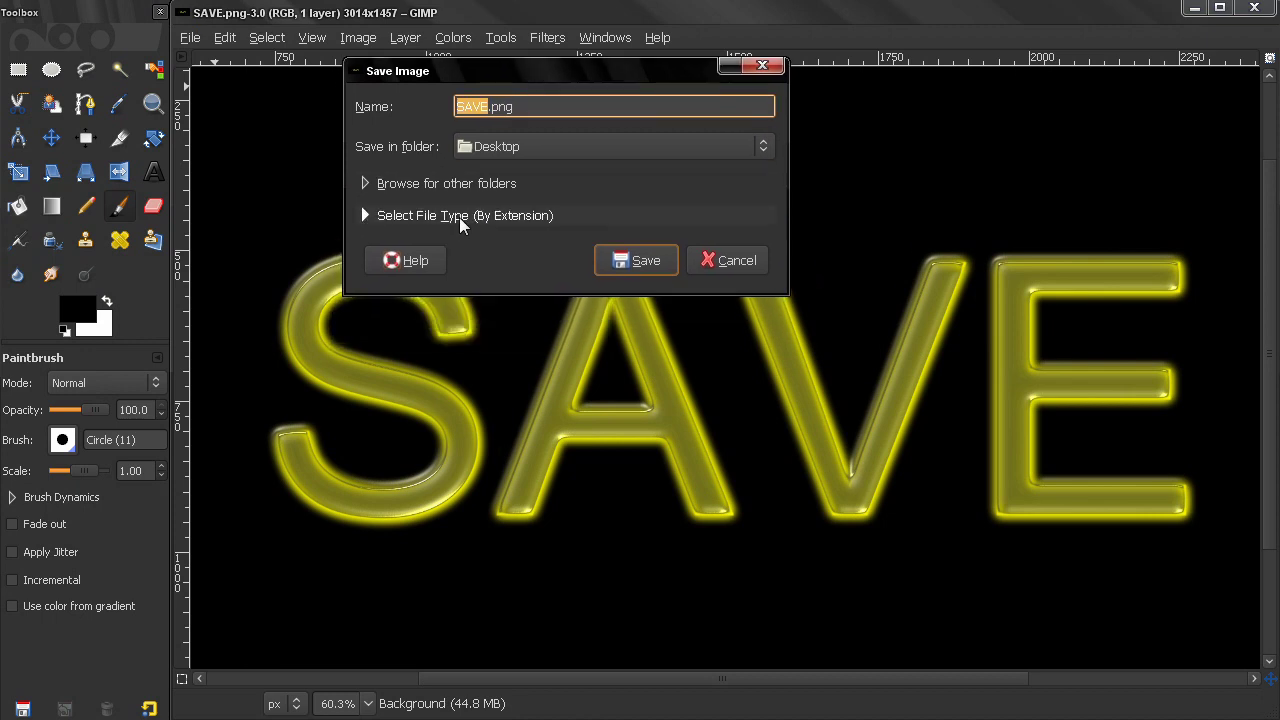
{"action": "left_click", "coordinate": [459, 217]}
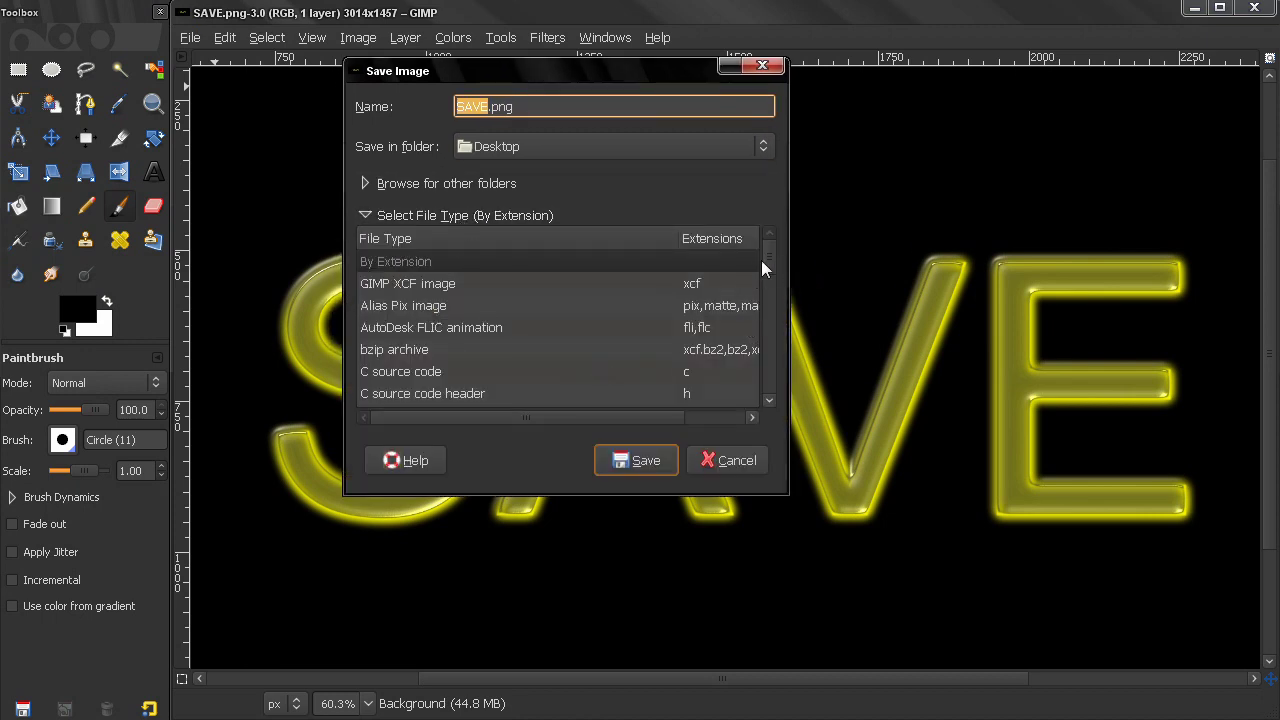
{"action": "mouse_move", "coordinate": [761, 260]}
{"action": "left_mouse_down"}
{"action": "mouse_move", "coordinate": [766, 275]}
{"action": "mouse_move", "coordinate": [766, 252]}
{"action": "left_mouse_up"}
{"action": "left_click_drag", "start_coordinate": [767, 253], "coordinate": [765, 252]}
{"action": "left_click", "coordinate": [397, 285]}
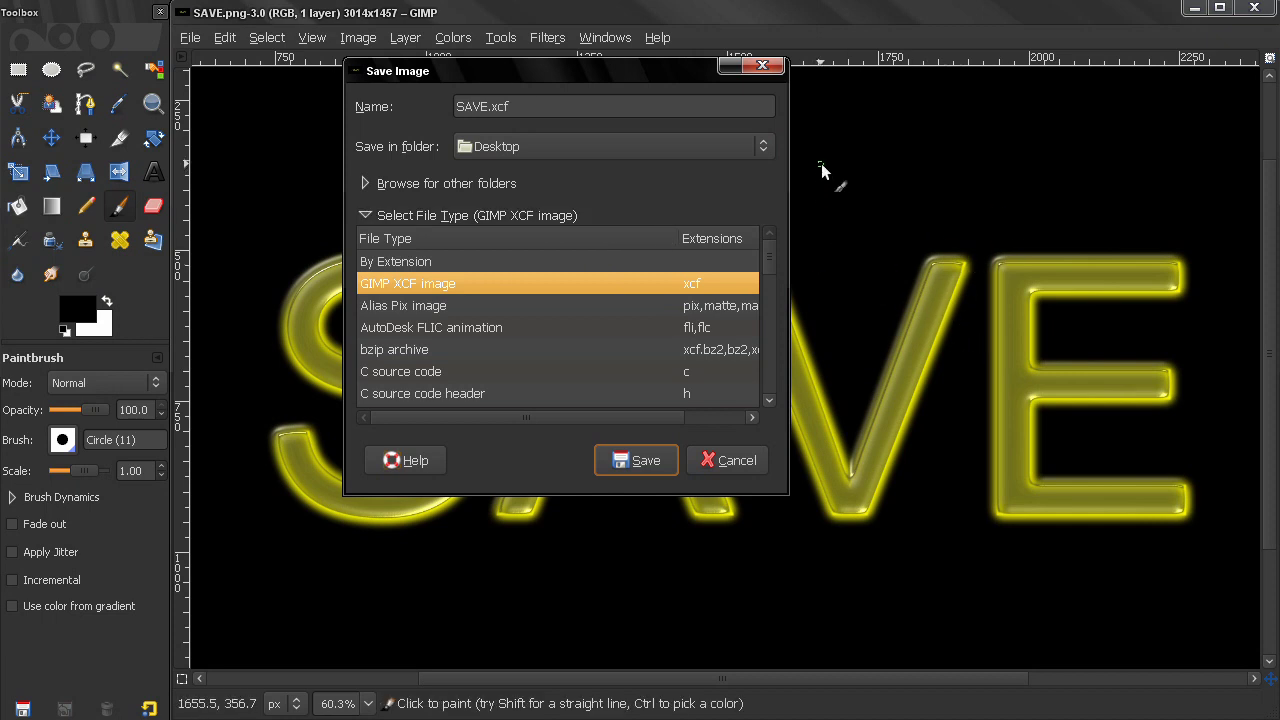
Reposition the Save Image dialog and scroll the file type list down toward JPEG image.
{"action": "left_click_drag", "start_coordinate": [646, 70], "coordinate": [559, 109]}
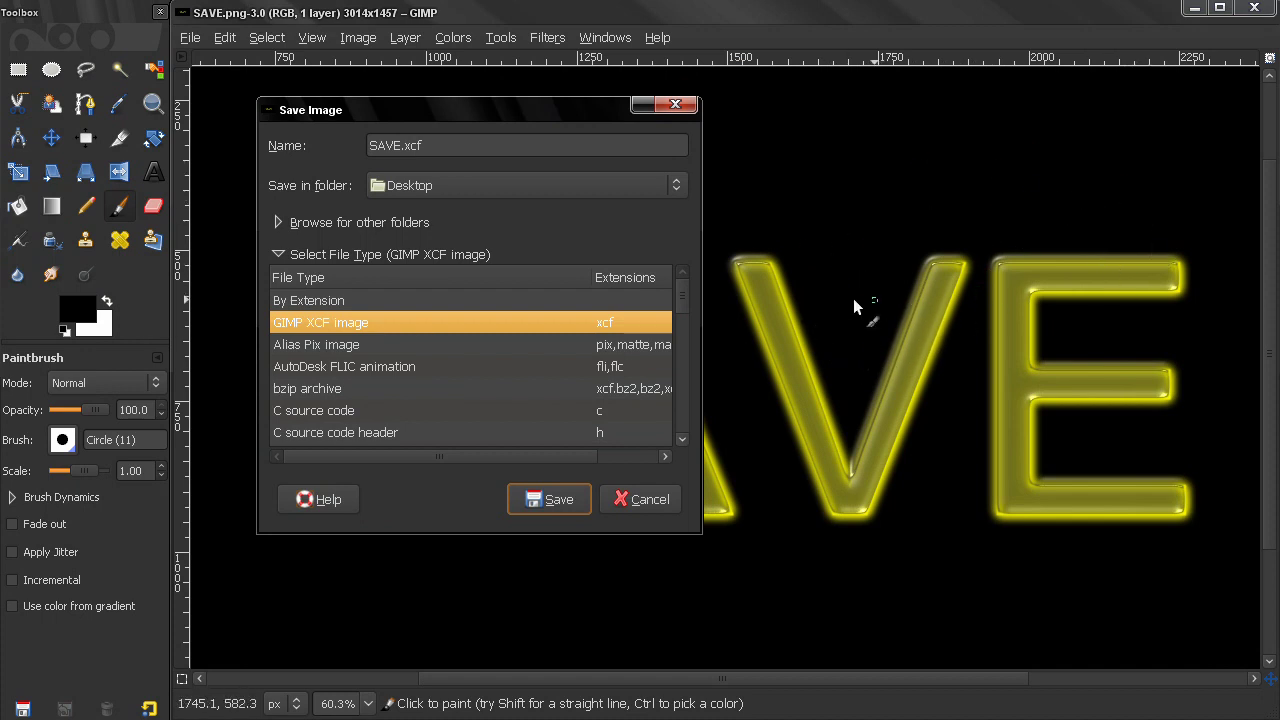
{"action": "left_click_drag", "start_coordinate": [493, 124], "coordinate": [550, 119]}
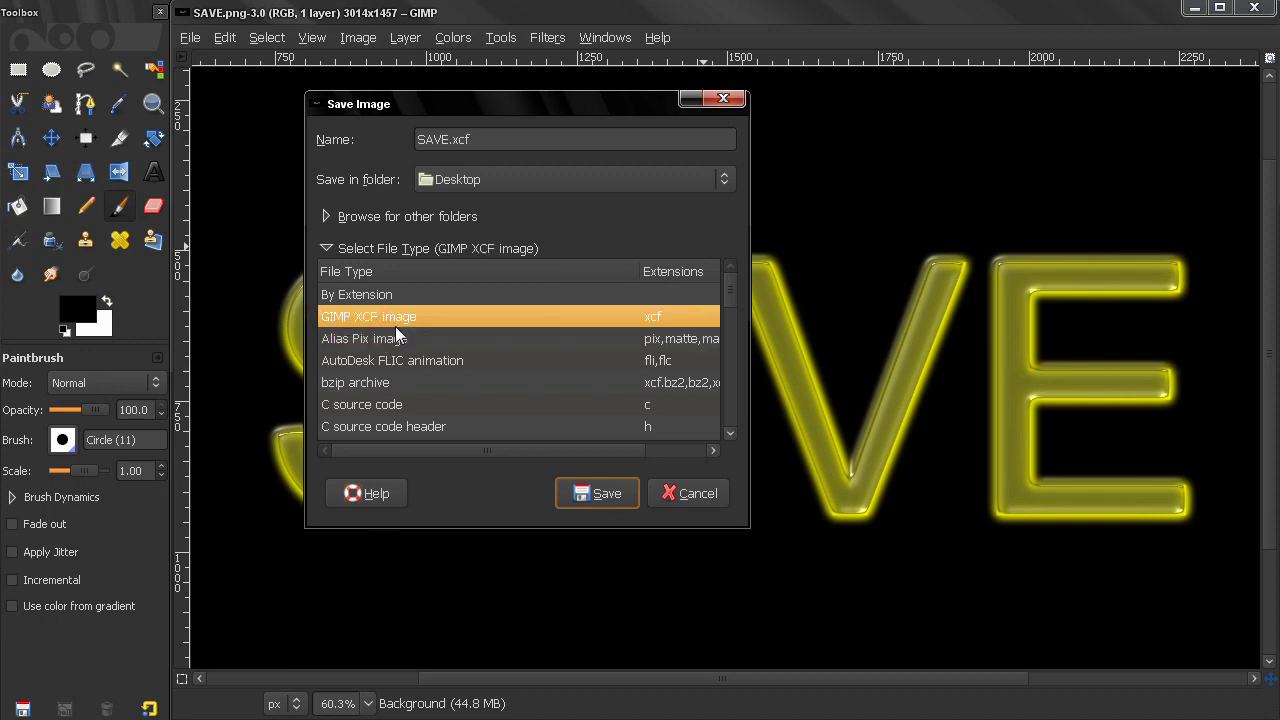
{"action": "scroll", "coordinate": [620, 322], "scroll_direction": "down", "scroll_amount": 5}
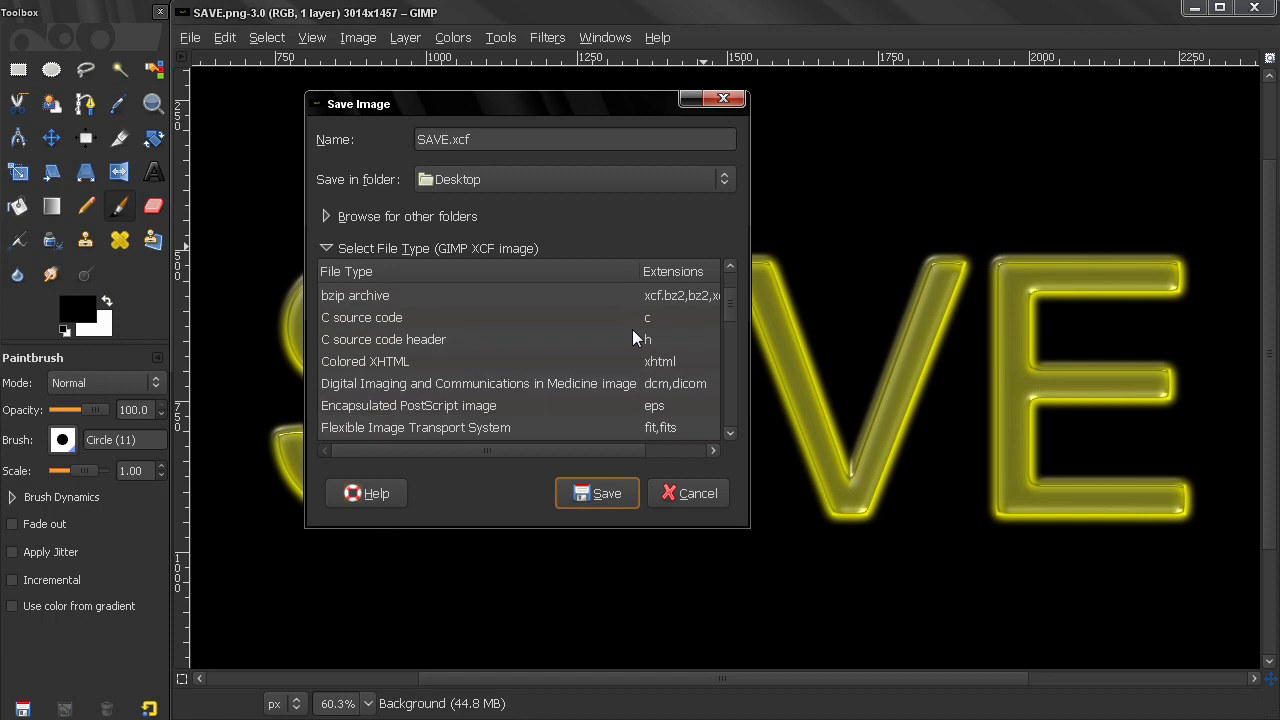
{"action": "scroll", "coordinate": [590, 308], "scroll_direction": "down", "scroll_amount": 3}
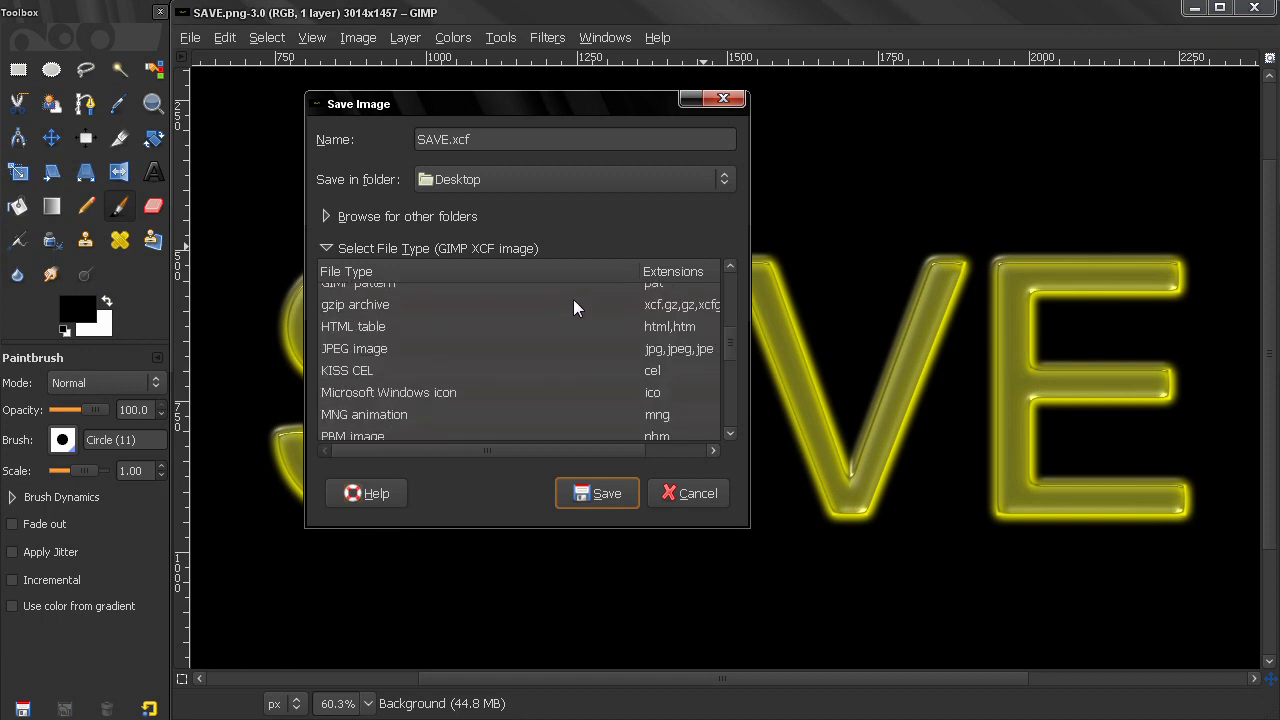
Save as JPEG image SAVE.jpg, accept flattening, and expand Advanced Options at quality 85.
{"action": "left_click", "coordinate": [397, 348]}
{"action": "left_click", "coordinate": [594, 491]}
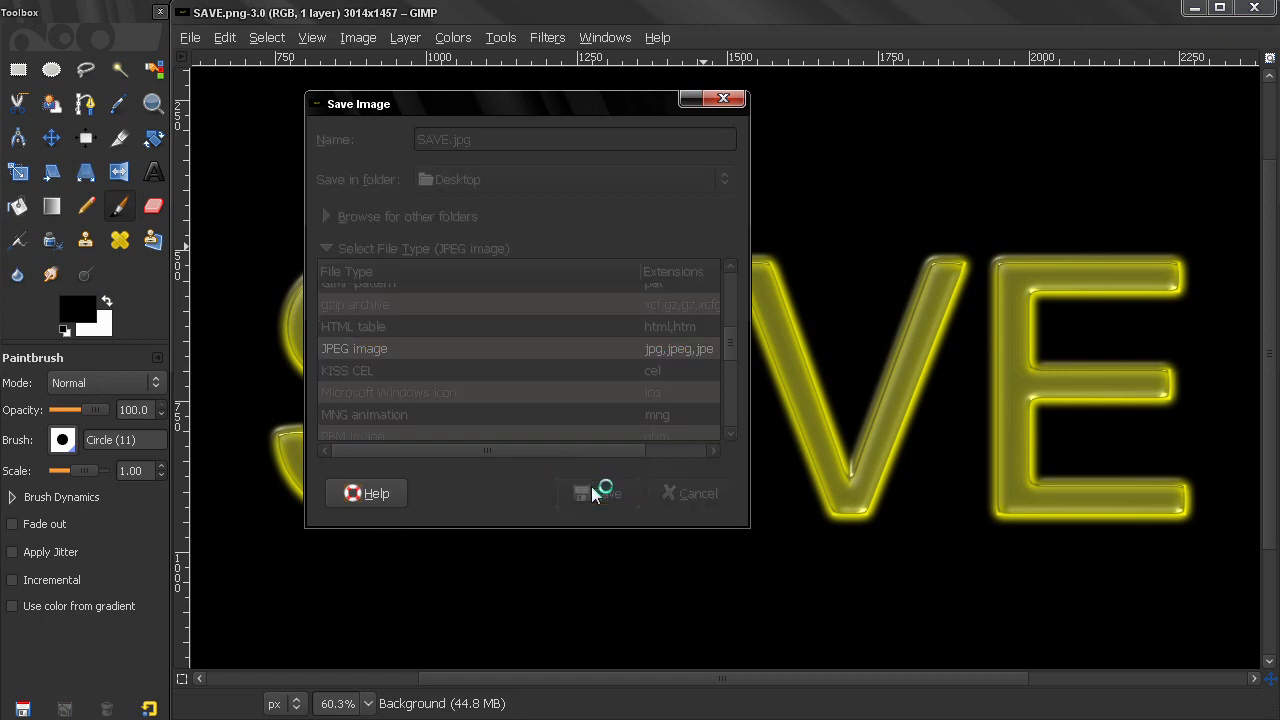
{"action": "left_click_drag", "start_coordinate": [232, 51], "coordinate": [410, 80]}
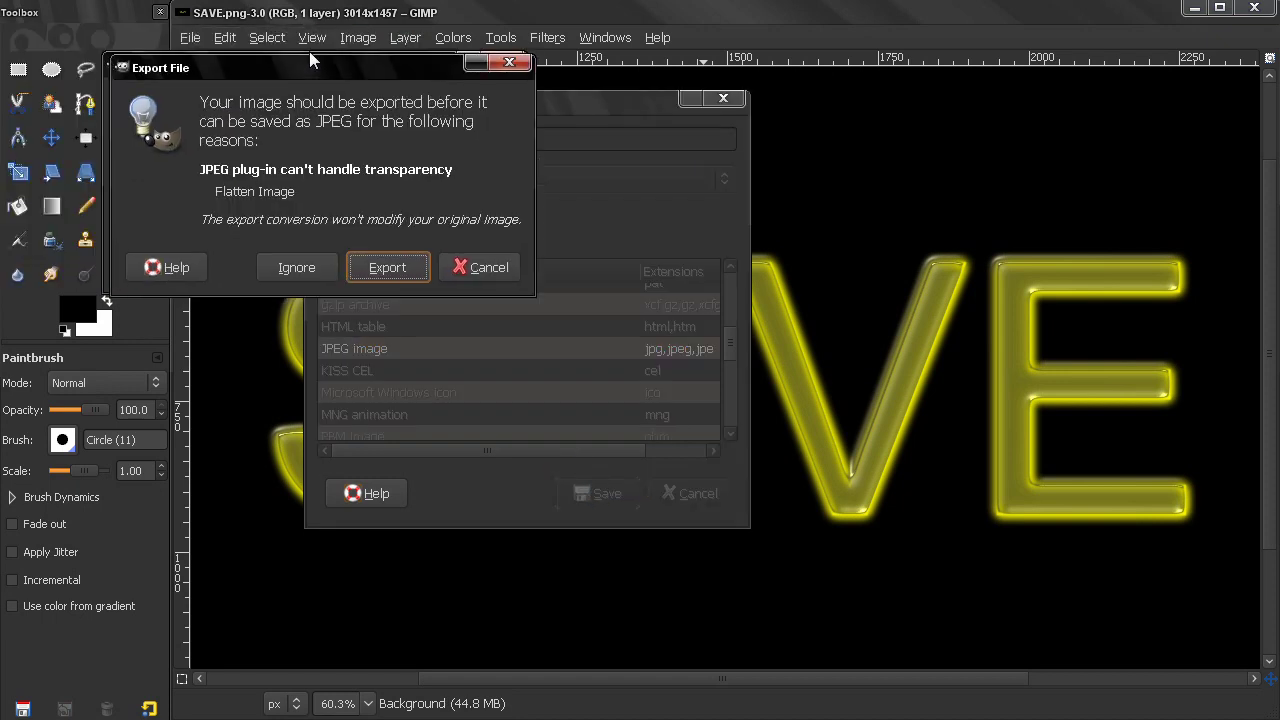
{"action": "left_click", "coordinate": [383, 270]}
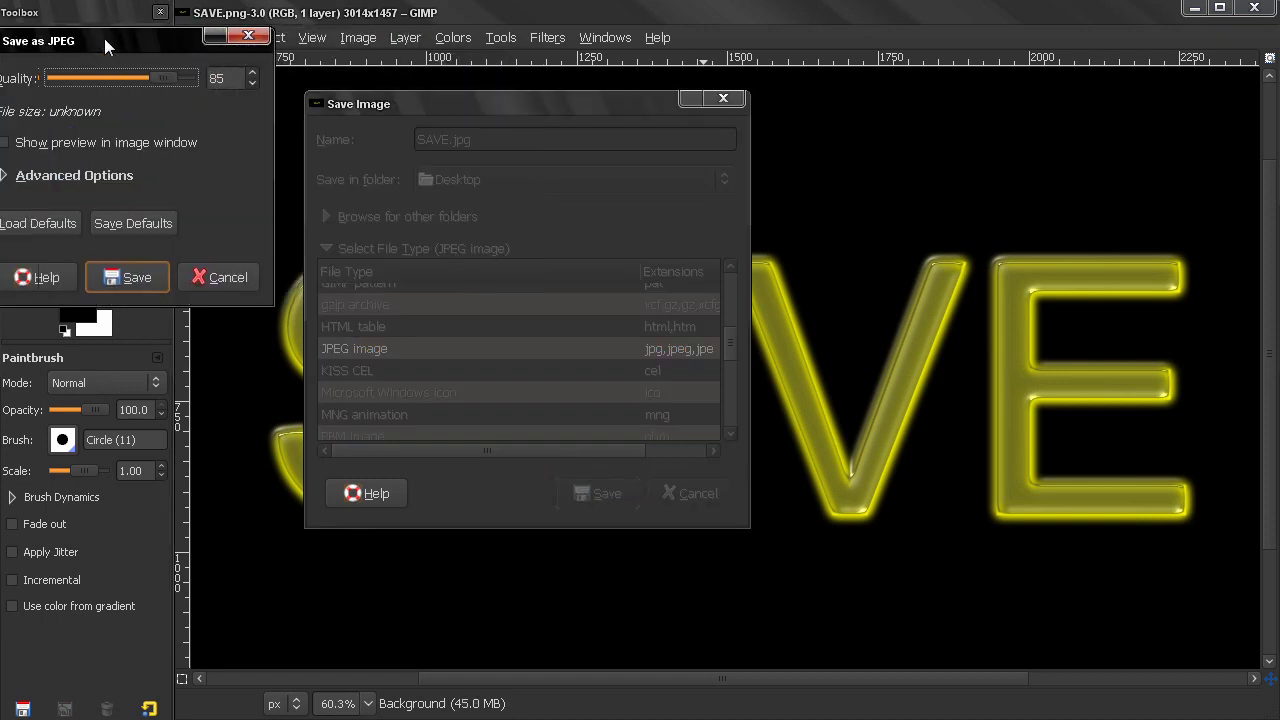
{"action": "left_click_drag", "start_coordinate": [104, 38], "coordinate": [396, 64]}
{"action": "left_click", "coordinate": [381, 202]}
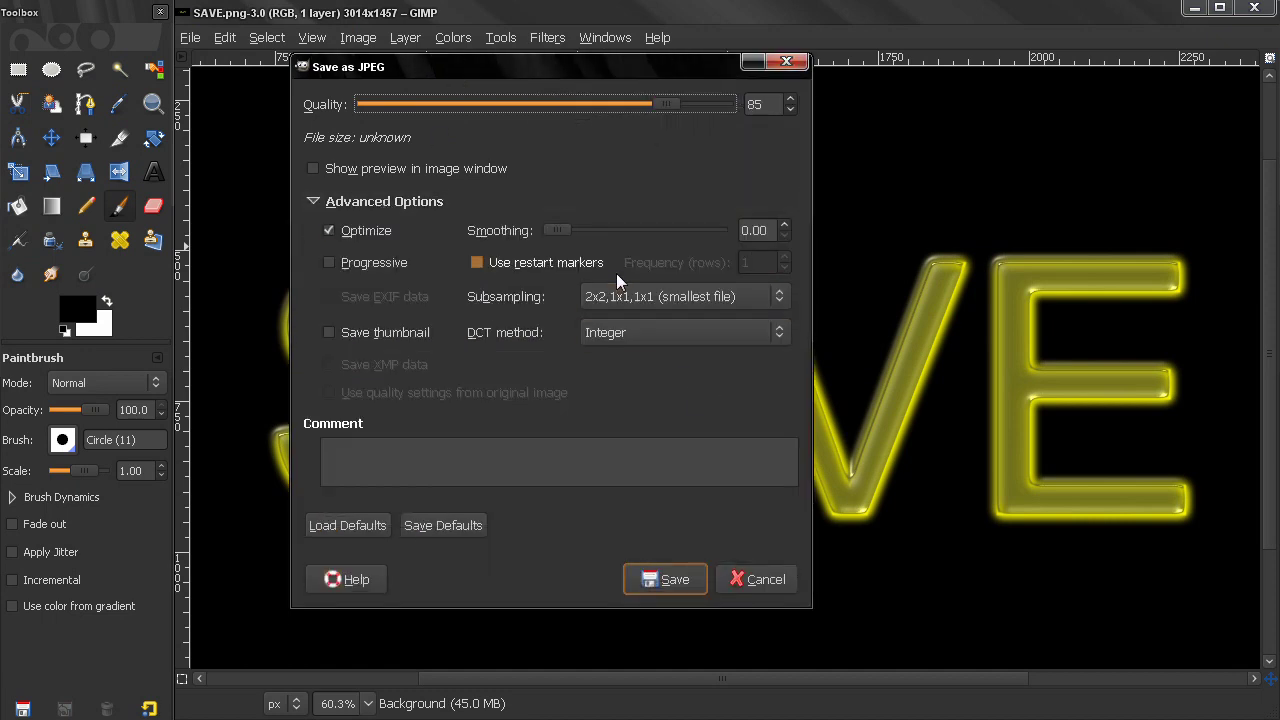